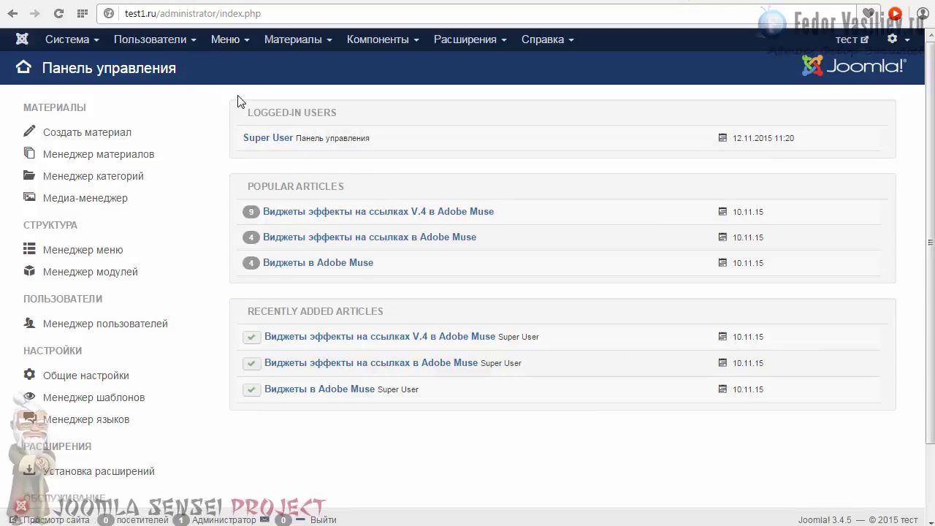
Open the Main Menu item list and scroll through the front-end home page of featured articles
{"action": "left_click", "coordinate": [226, 41]}
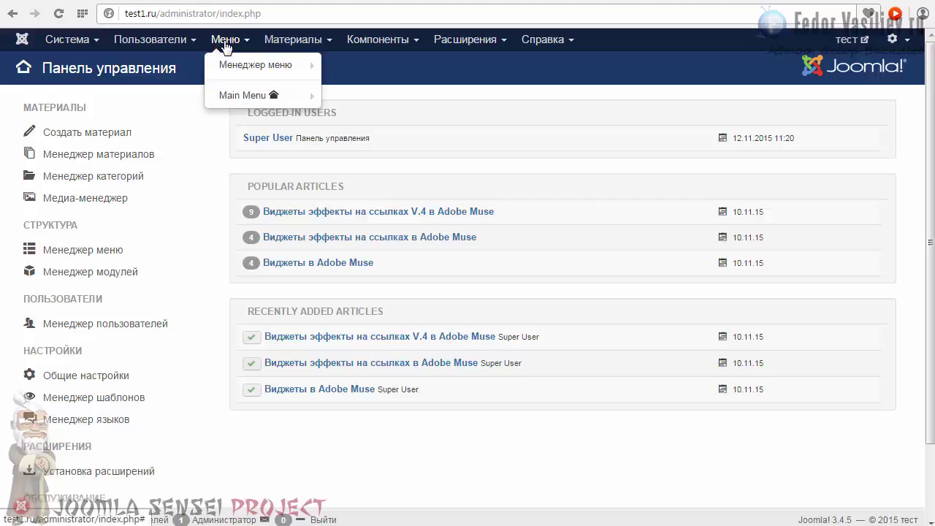
{"action": "left_click", "coordinate": [230, 95]}
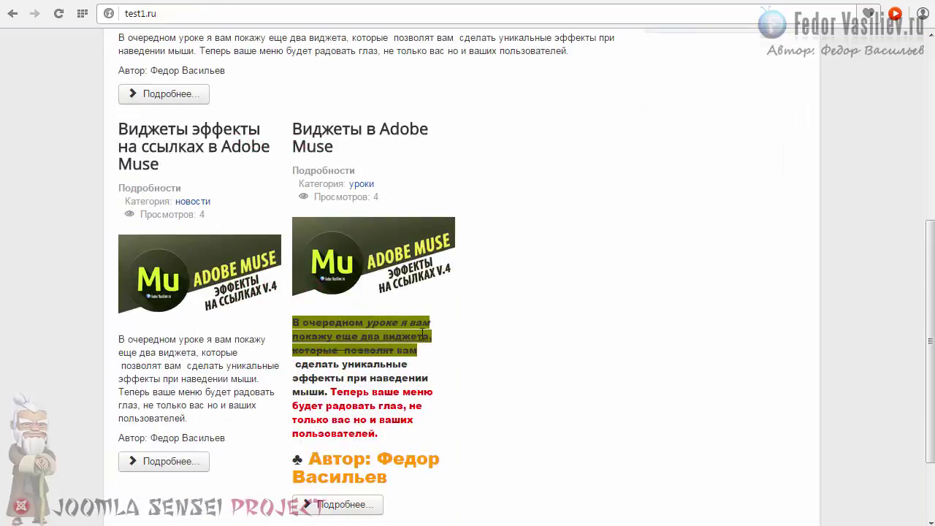
{"action": "scroll", "coordinate": [422, 334], "scroll_direction": "up", "scroll_amount": 4}
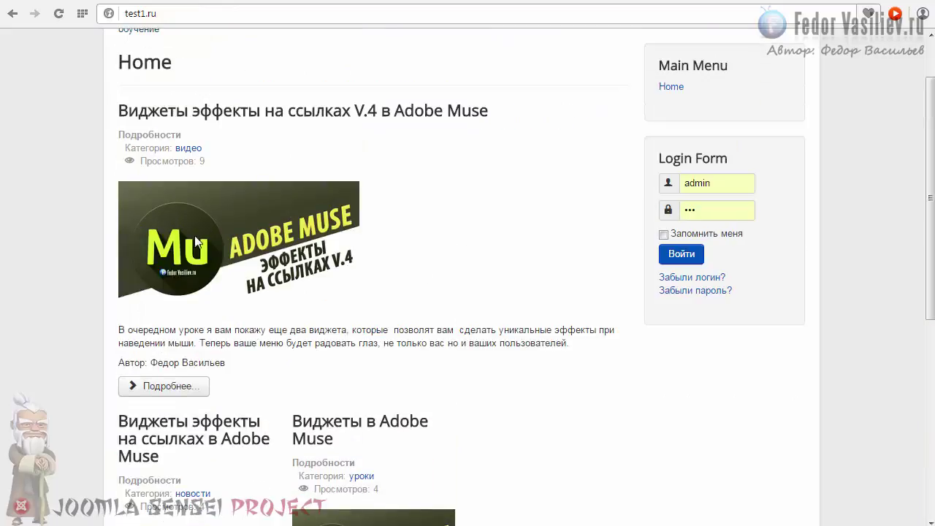
{"action": "scroll", "coordinate": [228, 291], "scroll_direction": "up", "scroll_amount": 1}
{"action": "scroll", "coordinate": [245, 174], "scroll_direction": "down", "scroll_amount": 5}
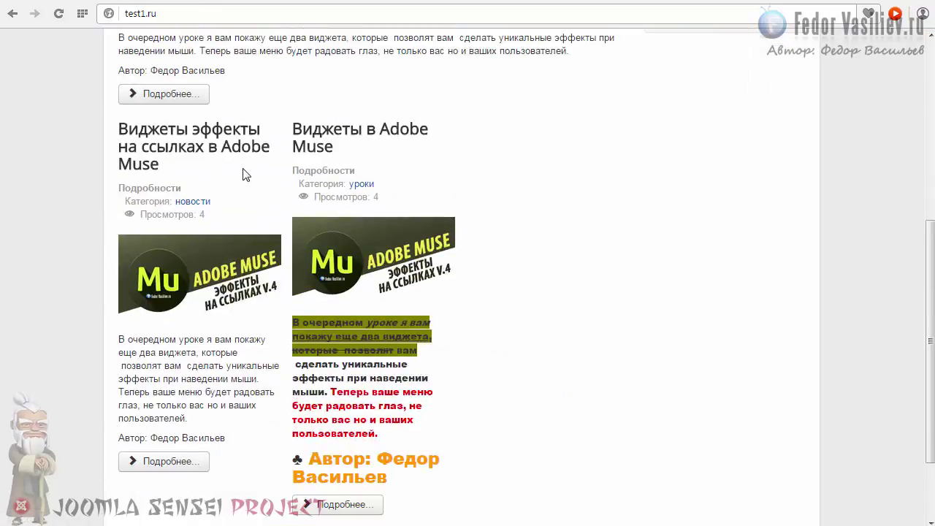
{"action": "scroll", "coordinate": [244, 245], "scroll_direction": "up", "scroll_amount": 4}
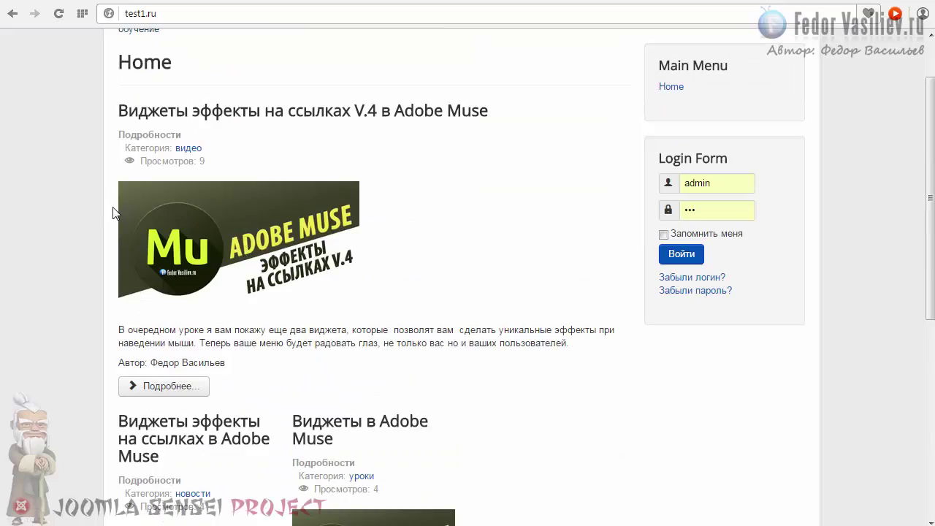
{"action": "scroll", "coordinate": [223, 296], "scroll_direction": "down", "scroll_amount": 4}
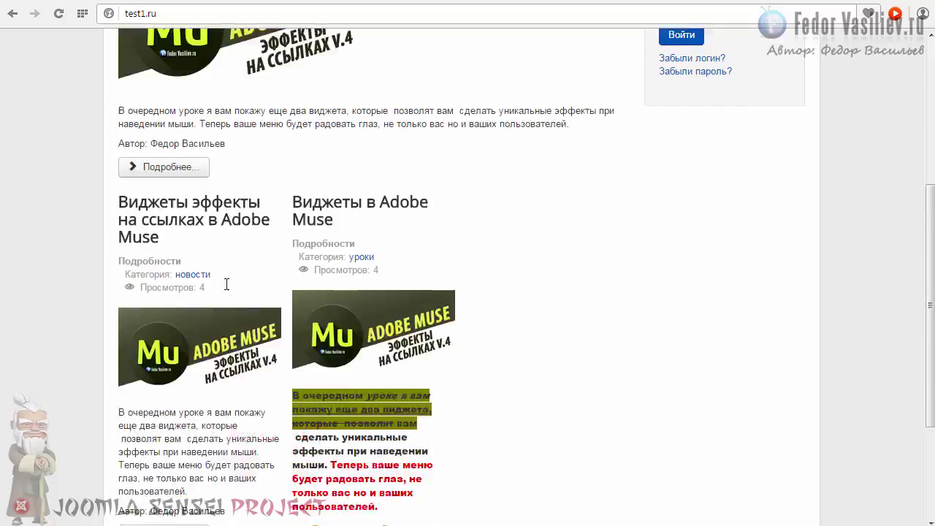
{"action": "scroll", "coordinate": [296, 343], "scroll_direction": "up", "scroll_amount": 3}
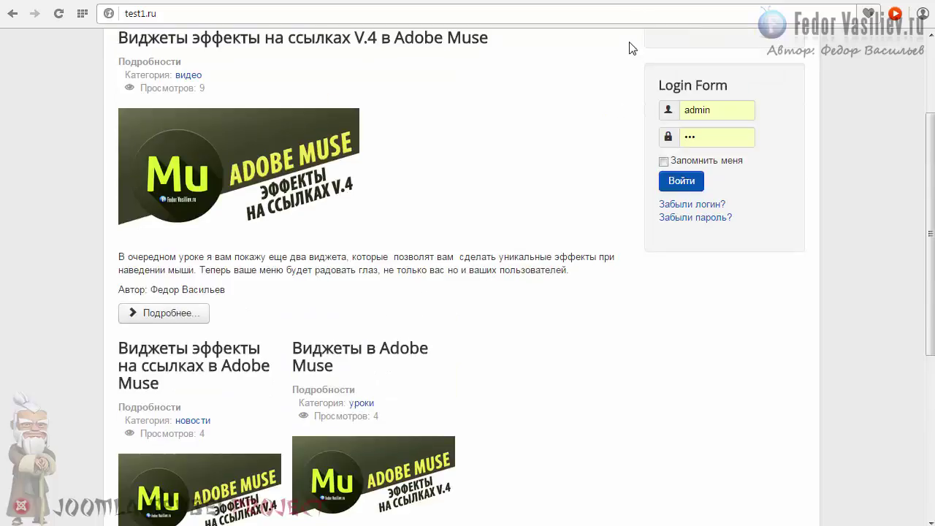
Edit the Main Menu's Home item and replace its title 'Home' with 'Главная'
{"action": "left_click", "coordinate": [714, 1]}
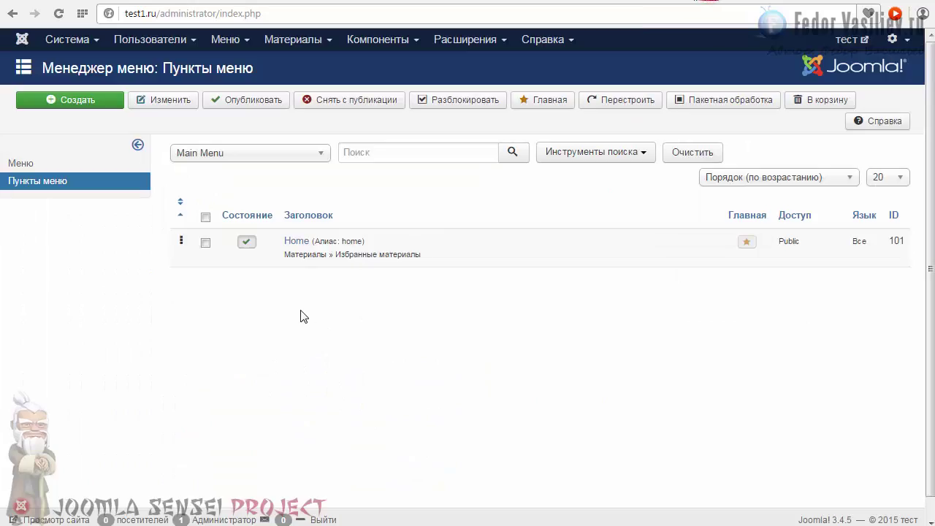
{"action": "left_click", "coordinate": [296, 242]}
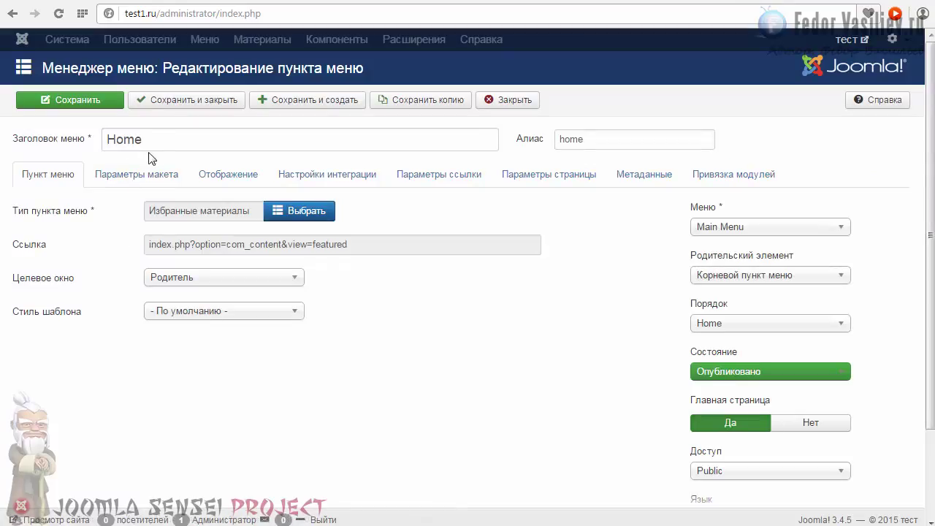
{"action": "left_click", "coordinate": [161, 142]}
{"action": "double_click", "coordinate": [125, 141]}
{"action": "left_click", "coordinate": [123, 141]}
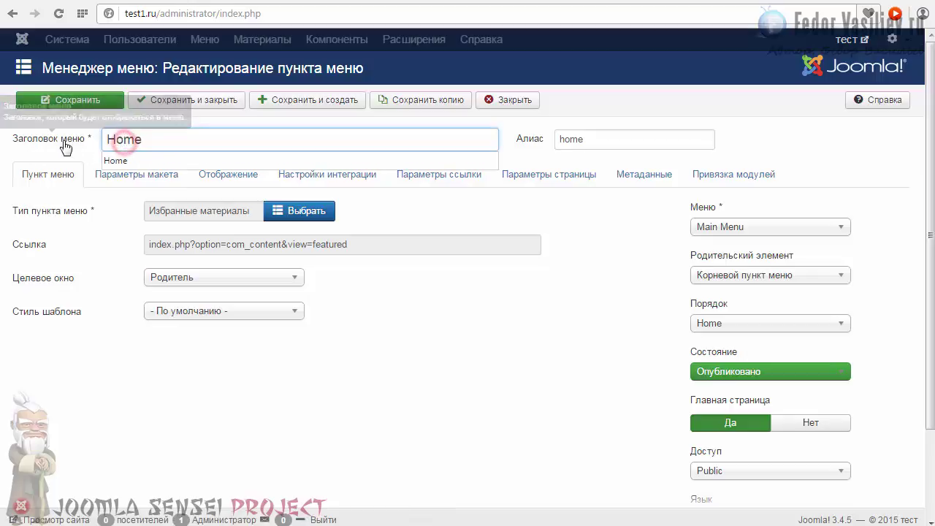
{"action": "double_click", "coordinate": [165, 139]}
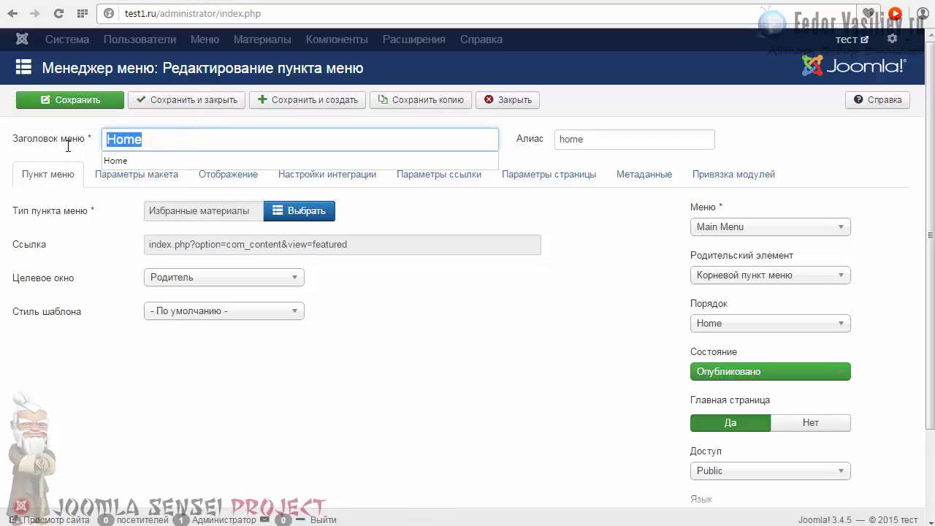
{"action": "type", "text": "Главная"}
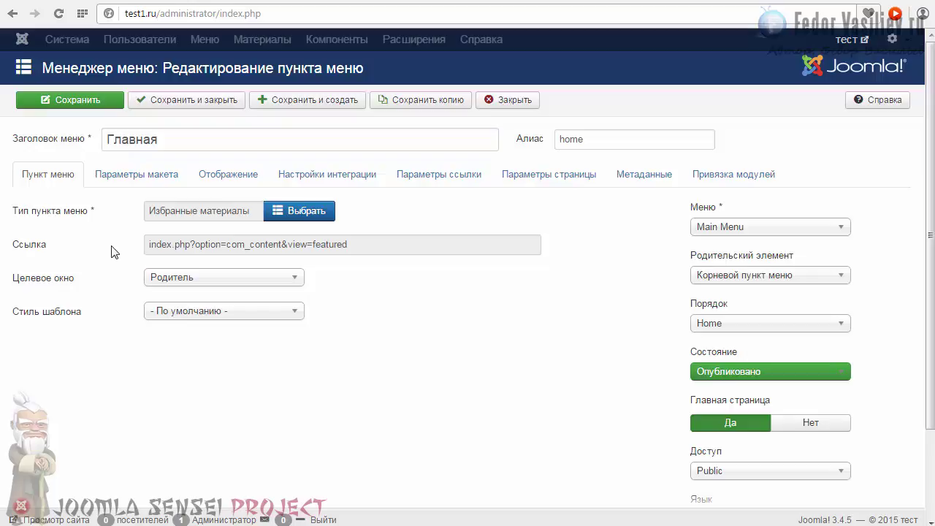
On Параметры макета, add then remove видео and уроки in Выбор категорий, restoring '- Все категории -'
{"action": "left_click", "coordinate": [126, 179]}
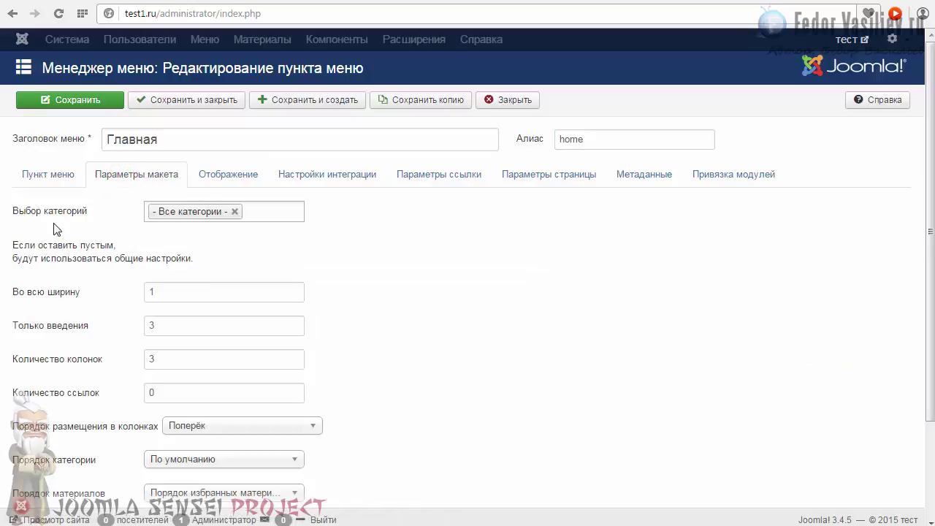
{"action": "mouse_move", "coordinate": [39, 221]}
{"action": "left_click", "coordinate": [259, 213]}
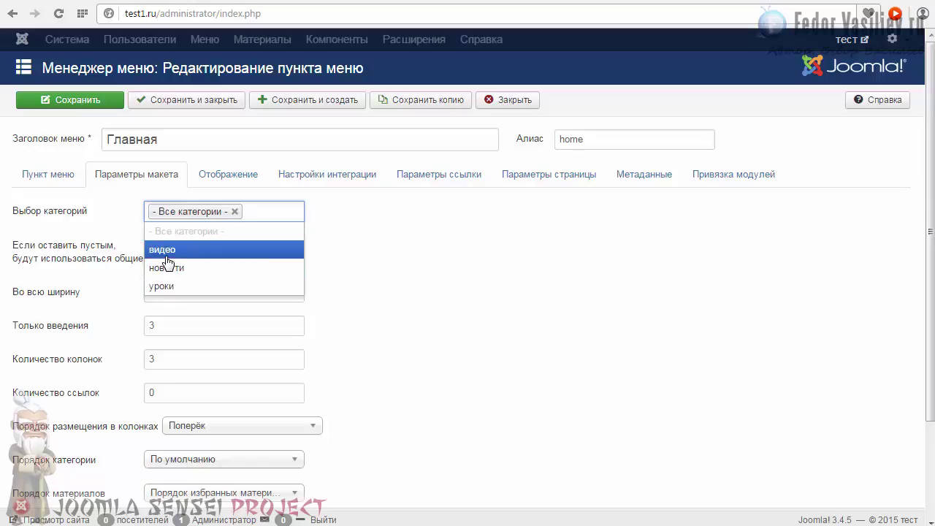
{"action": "left_click", "coordinate": [234, 212]}
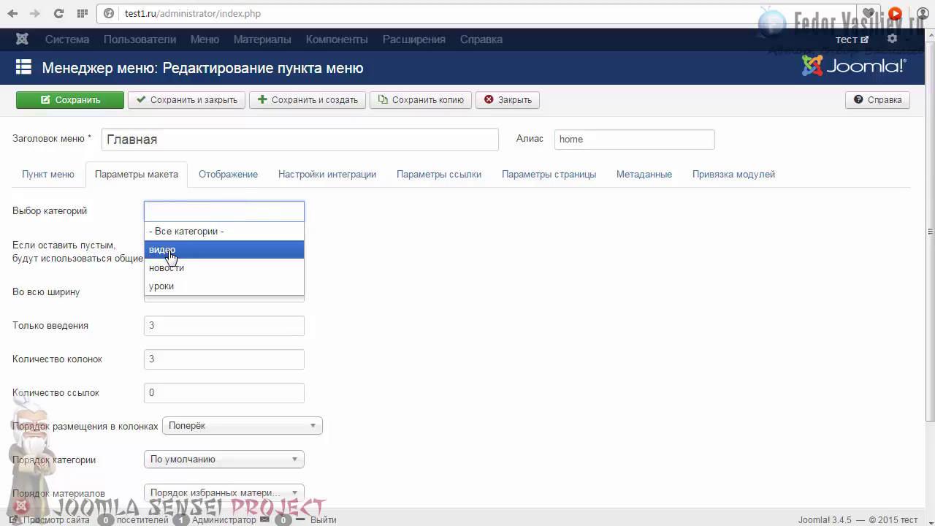
{"action": "left_click", "coordinate": [169, 250]}
{"action": "left_click", "coordinate": [229, 213]}
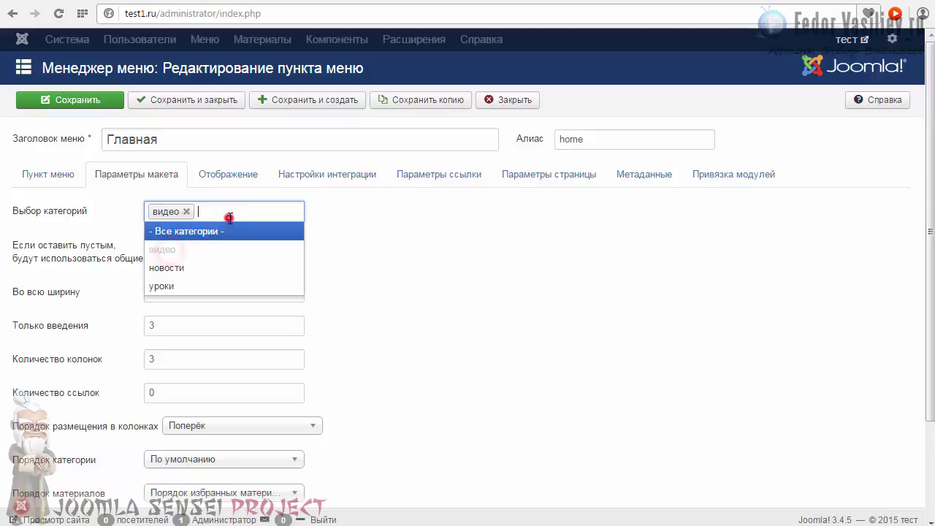
{"action": "left_click", "coordinate": [175, 288]}
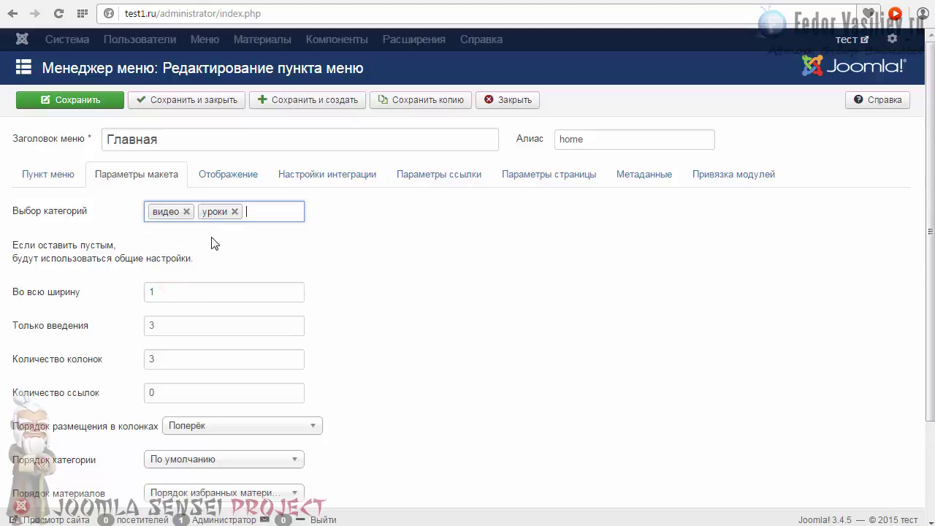
{"action": "left_click", "coordinate": [235, 211]}
{"action": "left_click", "coordinate": [187, 211]}
{"action": "left_click", "coordinate": [193, 211]}
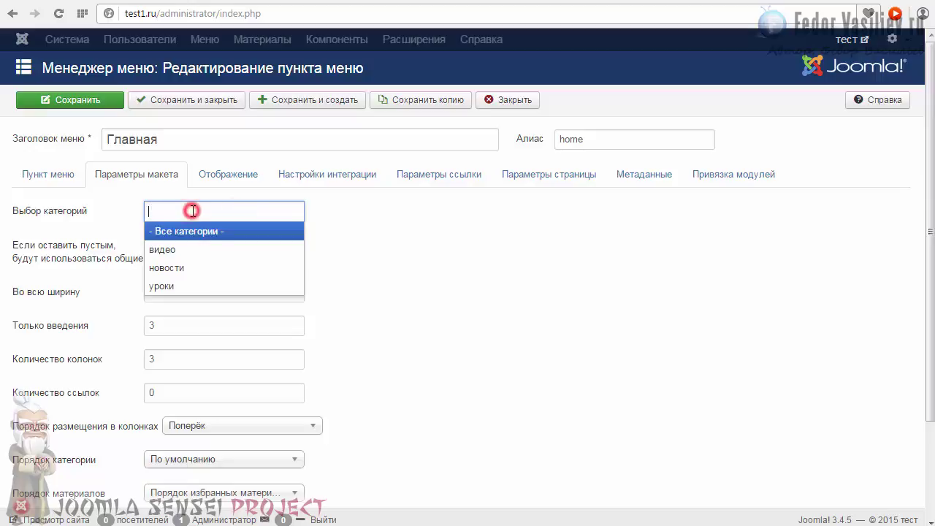
{"action": "left_click", "coordinate": [194, 231]}
Review the layout count fields and select the Количество колонок value 3
{"action": "scroll", "coordinate": [356, 236], "scroll_direction": "down", "scroll_amount": 1}
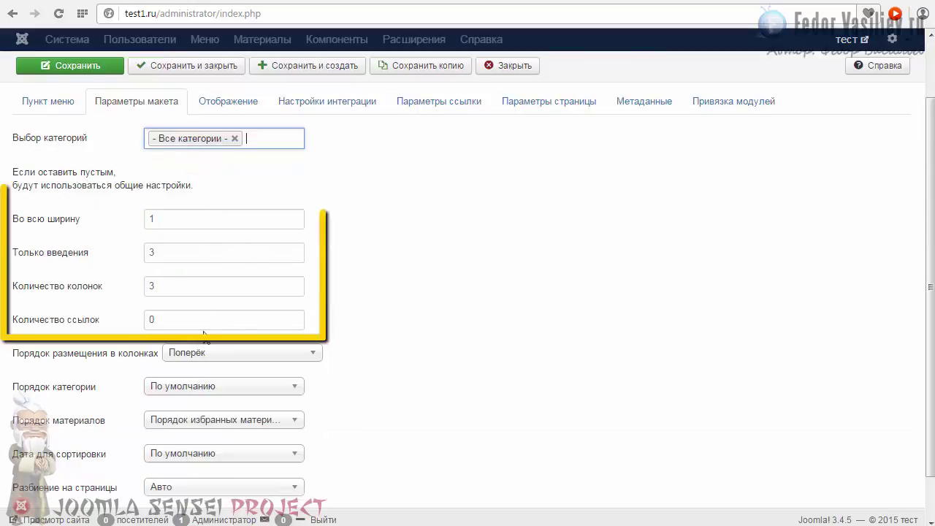
{"action": "mouse_move", "coordinate": [57, 230]}
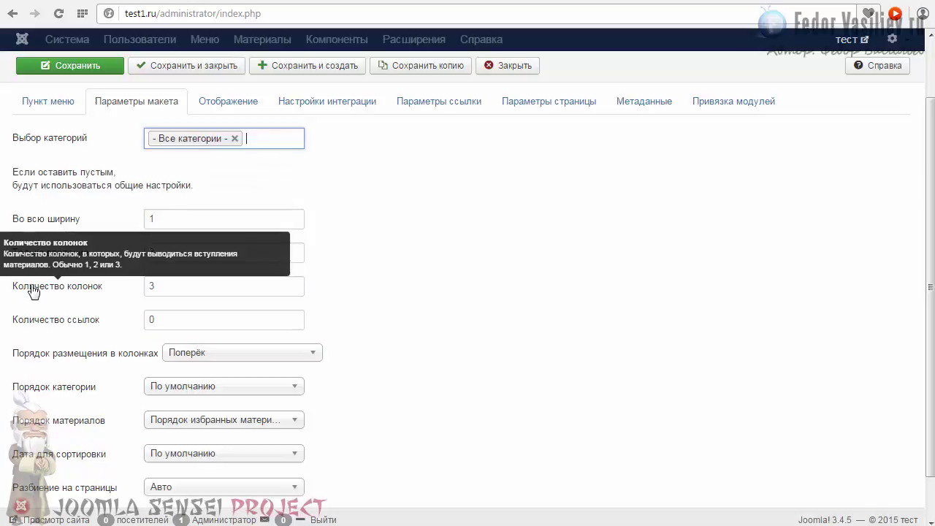
{"action": "double_click", "coordinate": [165, 286]}
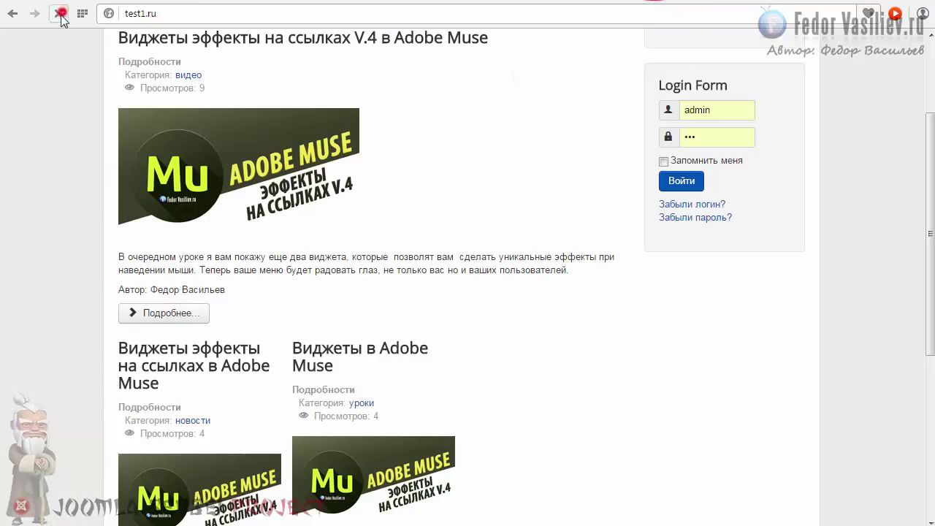
Scroll back to the Главная item's layout settings showing 1 full-width, 5 intro-only, 0 links
{"action": "scroll", "coordinate": [64, 124], "scroll_direction": "down", "scroll_amount": 6}
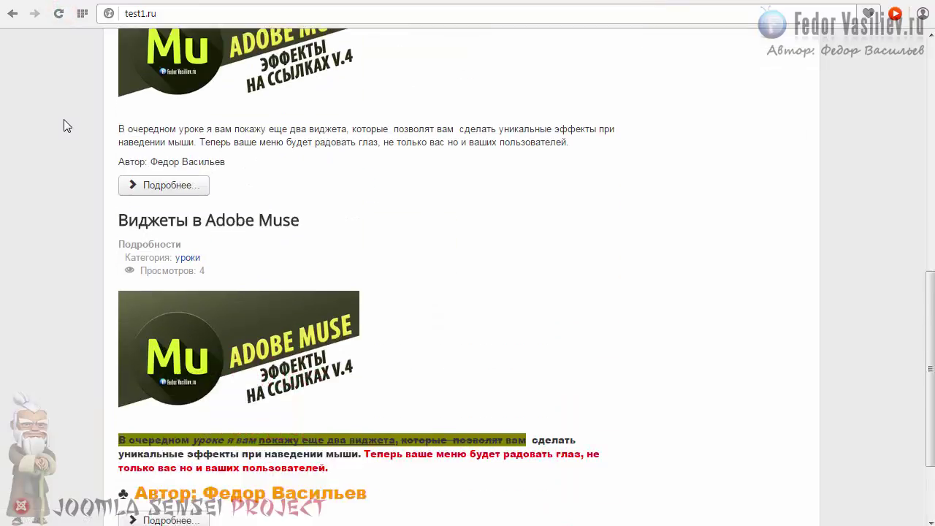
{"action": "scroll", "coordinate": [66, 128], "scroll_direction": "down", "scroll_amount": 3}
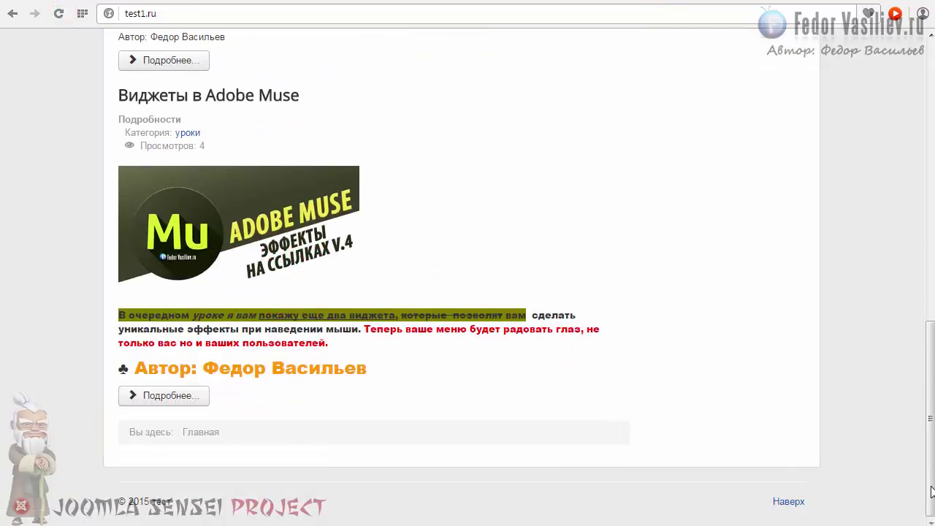
{"action": "left_click_drag", "start_coordinate": [932, 491], "coordinate": [897, 361]}
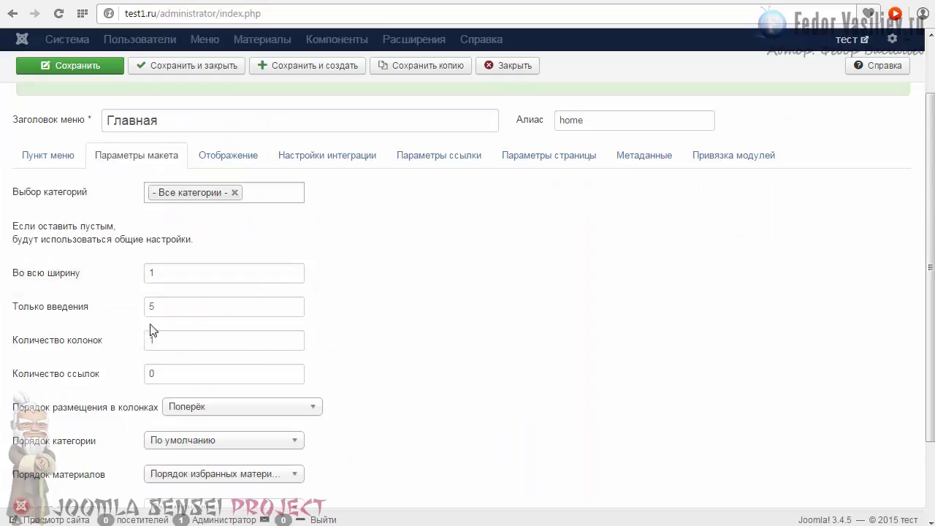
Change the Главная item's Только введения count from 5 to 1 and save it
{"action": "left_click", "coordinate": [168, 311]}
{"action": "left_click", "coordinate": [186, 304]}
{"action": "left_click", "coordinate": [173, 302]}
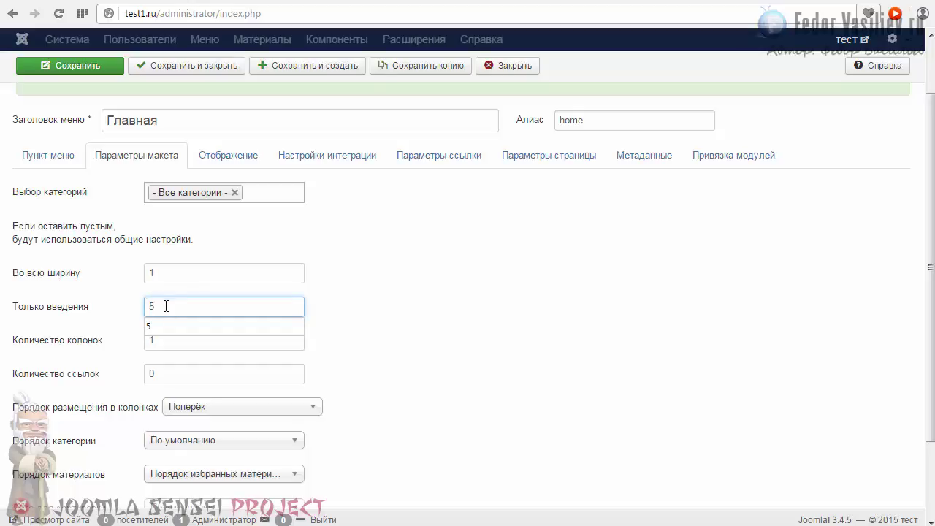
{"action": "double_click", "coordinate": [166, 305]}
{"action": "type", "text": "1"}
{"action": "left_click", "coordinate": [276, 242]}
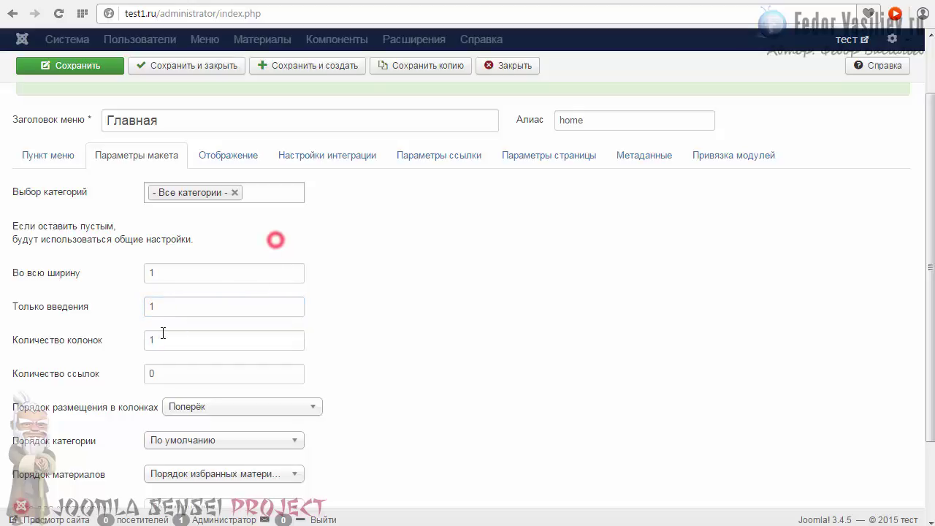
{"action": "left_click", "coordinate": [73, 65]}
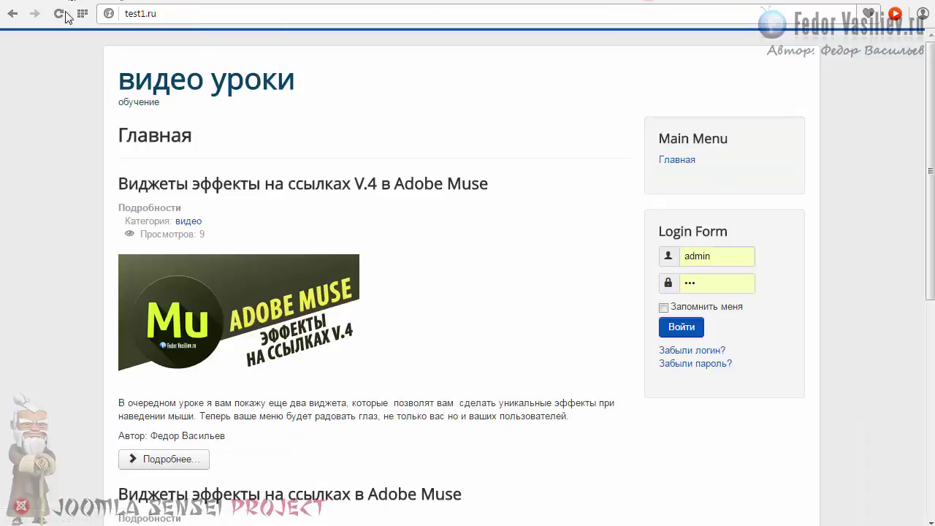
Preview the front-end home page, visiting page 2 of articles and returning to page 1
{"action": "scroll", "coordinate": [109, 108], "scroll_direction": "down", "scroll_amount": 4}
{"action": "scroll", "coordinate": [467, 170], "scroll_direction": "up", "scroll_amount": 4}
{"action": "scroll", "coordinate": [921, 206], "scroll_direction": "up", "scroll_amount": 1}
{"action": "scroll", "coordinate": [913, 285], "scroll_direction": "down", "scroll_amount": 1}
{"action": "scroll", "coordinate": [928, 217], "scroll_direction": "up", "scroll_amount": 1}
{"action": "scroll", "coordinate": [420, 262], "scroll_direction": "down", "scroll_amount": 3}
{"action": "scroll", "coordinate": [421, 261], "scroll_direction": "up", "scroll_amount": 3}
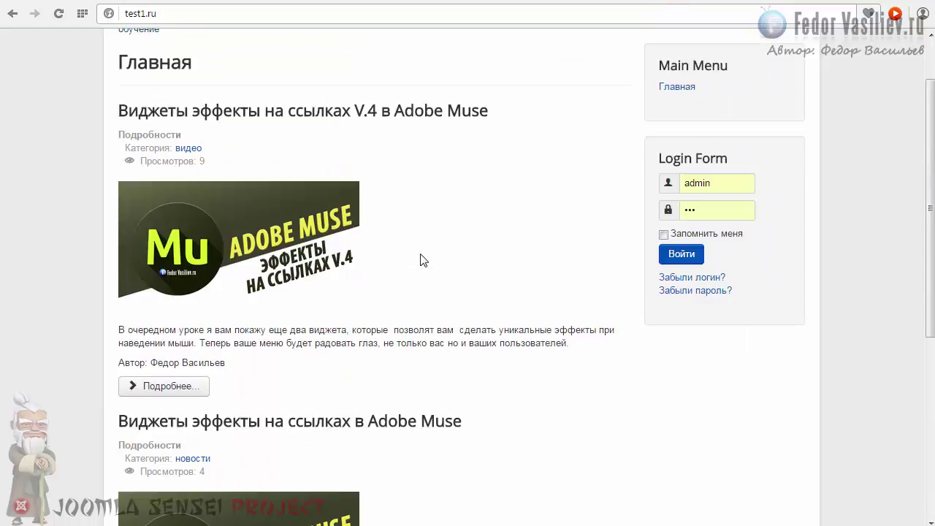
{"action": "scroll", "coordinate": [471, 262], "scroll_direction": "down", "scroll_amount": 3}
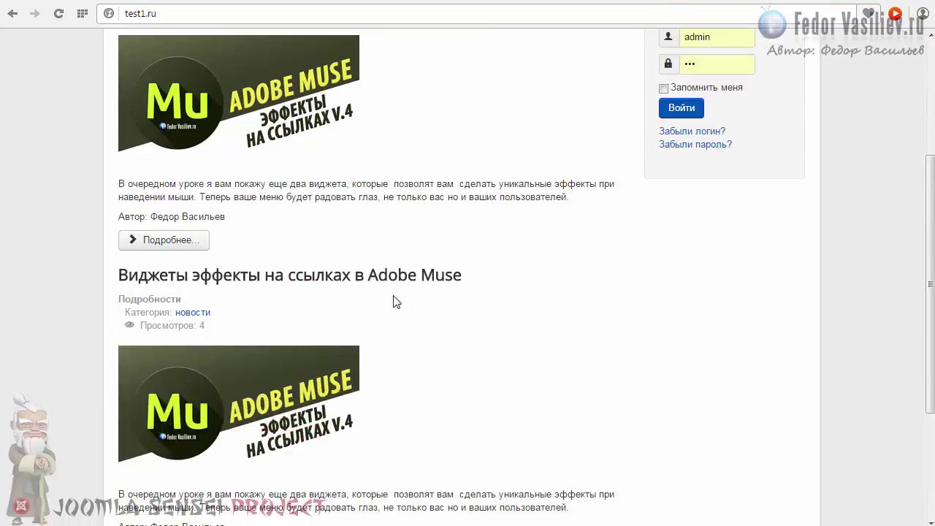
{"action": "scroll", "coordinate": [297, 219], "scroll_direction": "up", "scroll_amount": 2}
{"action": "scroll", "coordinate": [302, 213], "scroll_direction": "down", "scroll_amount": 5}
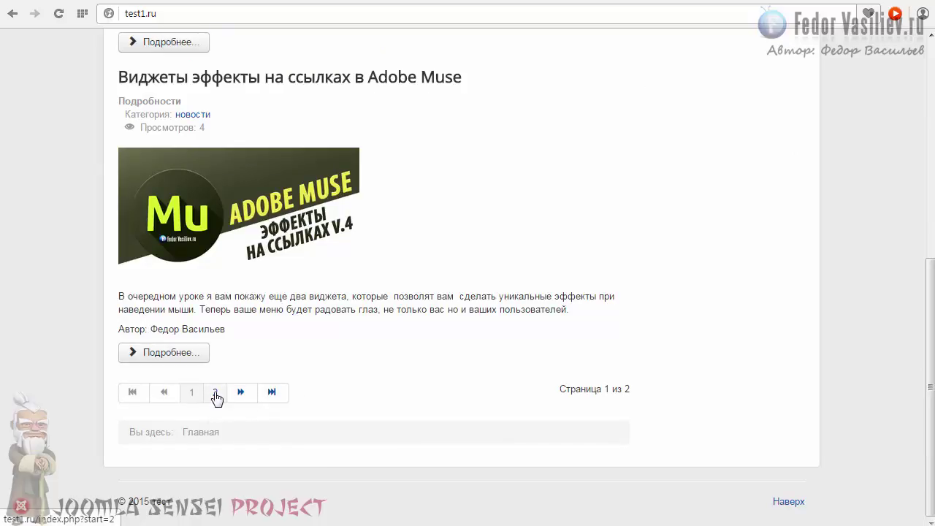
{"action": "left_click", "coordinate": [214, 392]}
{"action": "scroll", "coordinate": [369, 329], "scroll_direction": "down", "scroll_amount": 2}
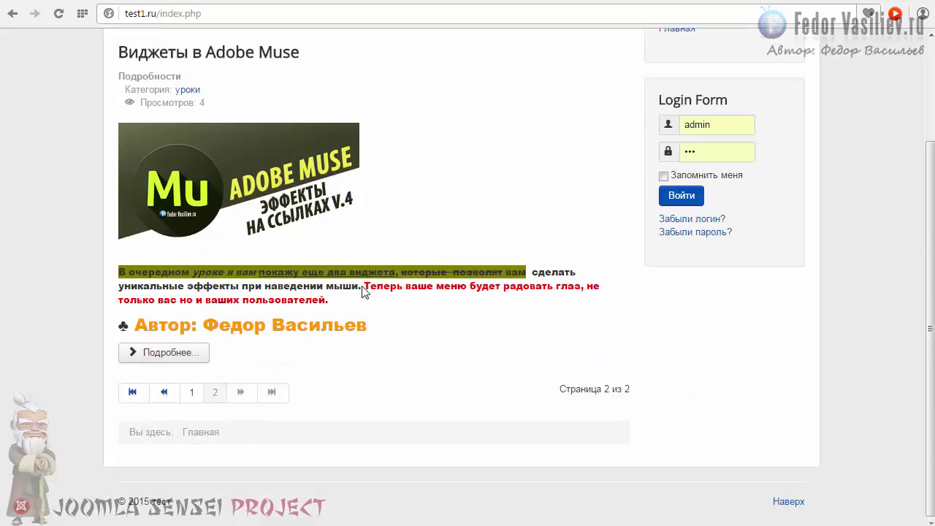
{"action": "left_click", "coordinate": [133, 391]}
Set the Главная item's Только введения count back to 5
{"action": "scroll", "coordinate": [321, 380], "scroll_direction": "down", "scroll_amount": 5}
{"action": "scroll", "coordinate": [364, 366], "scroll_direction": "up", "scroll_amount": 3}
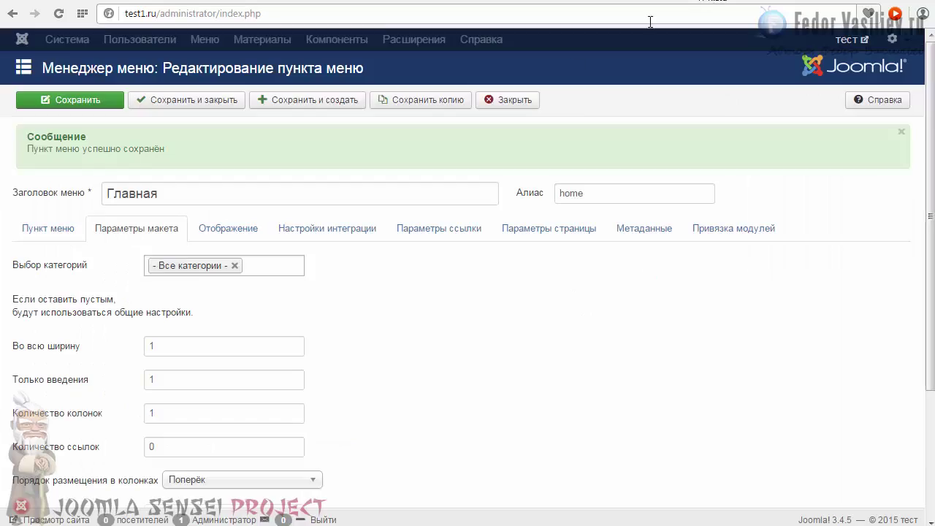
{"action": "scroll", "coordinate": [330, 259], "scroll_direction": "down", "scroll_amount": 1}
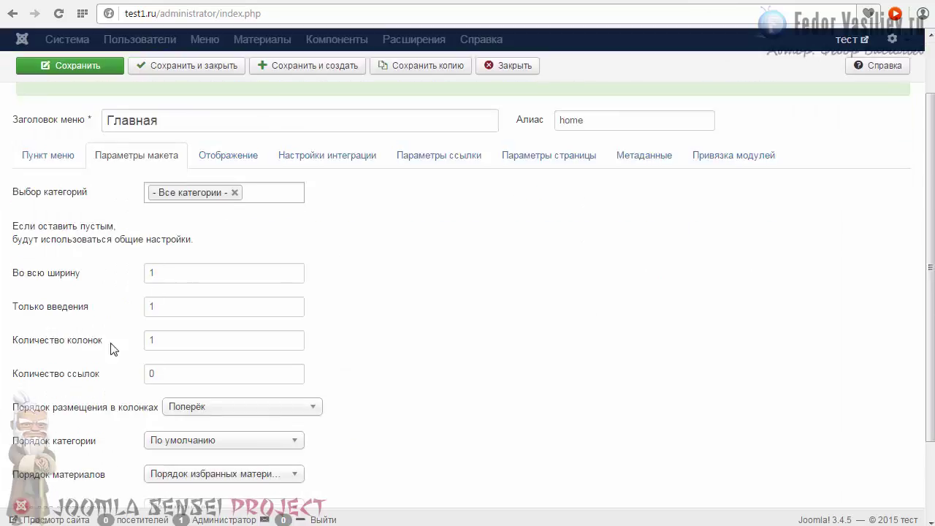
{"action": "double_click", "coordinate": [183, 310]}
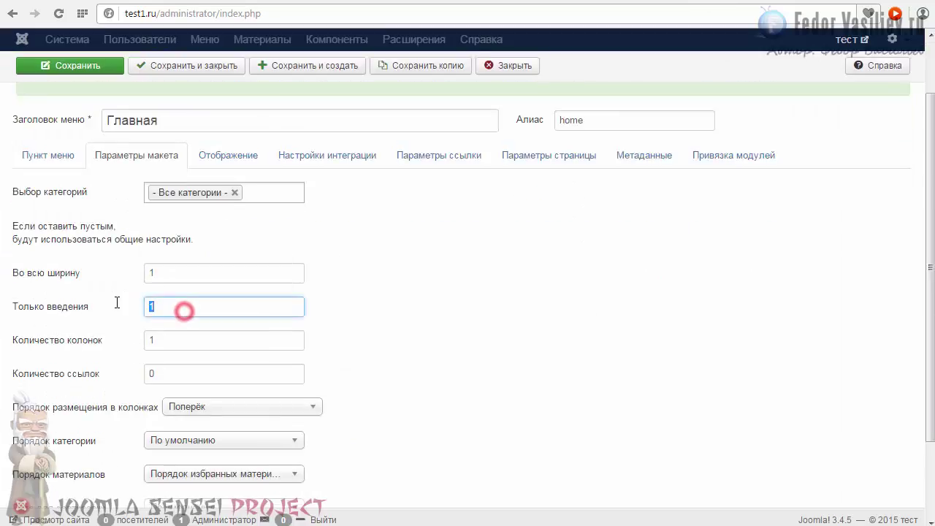
{"action": "type", "text": "0"}
{"action": "scroll", "coordinate": [234, 205], "scroll_direction": "up", "scroll_amount": 1}
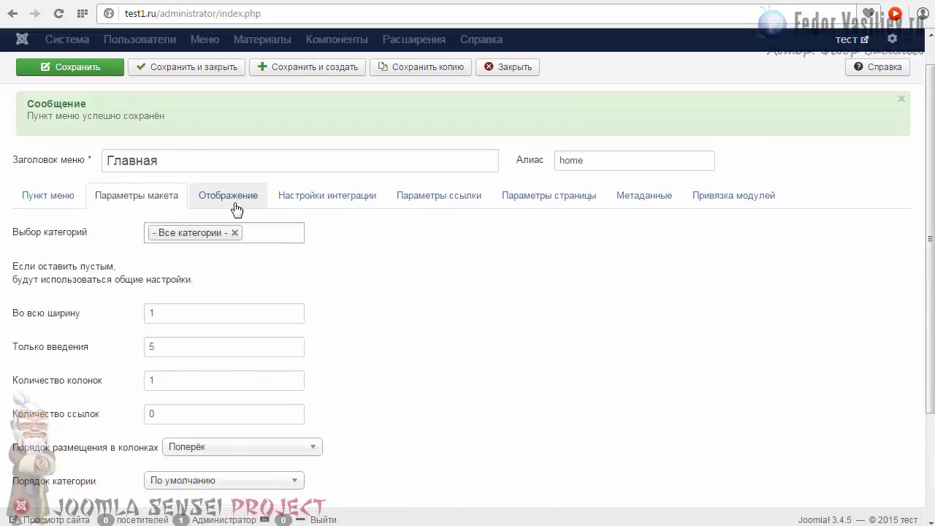
{"action": "left_click", "coordinate": [233, 200]}
Scroll through the Главная item's Отображение options, then show its Параметры ссылки link settings
{"action": "scroll", "coordinate": [295, 267], "scroll_direction": "down", "scroll_amount": 4}
{"action": "scroll", "coordinate": [177, 273], "scroll_direction": "down", "scroll_amount": 3}
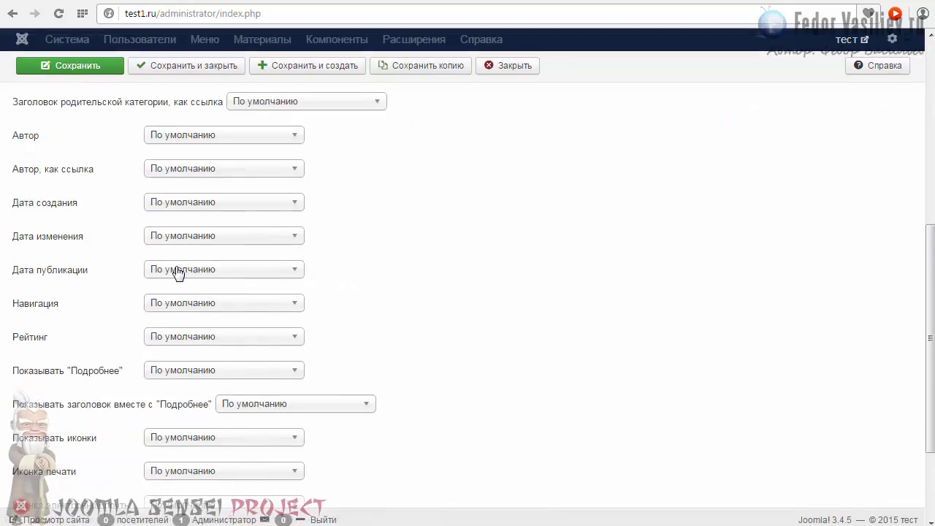
{"action": "scroll", "coordinate": [451, 320], "scroll_direction": "up", "scroll_amount": 1}
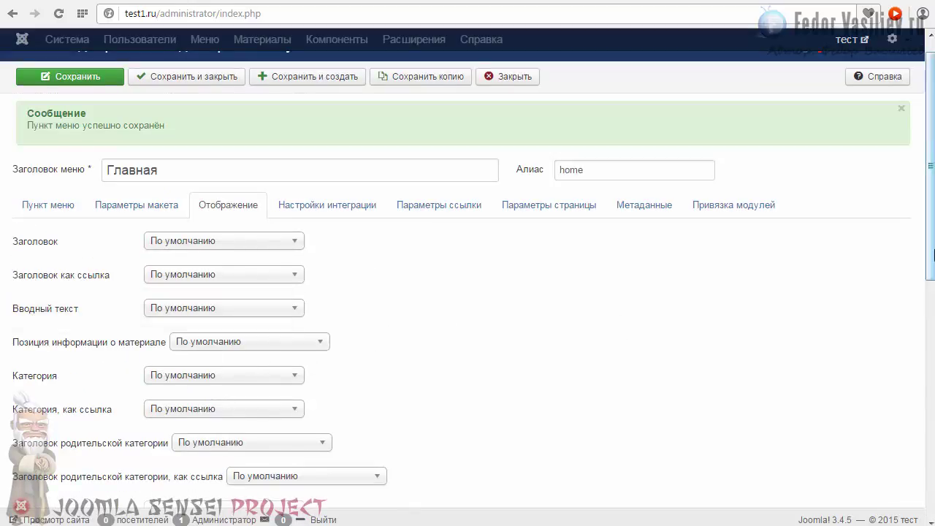
{"action": "scroll", "coordinate": [931, 250], "scroll_direction": "up", "scroll_amount": 1}
{"action": "left_click", "coordinate": [414, 242]}
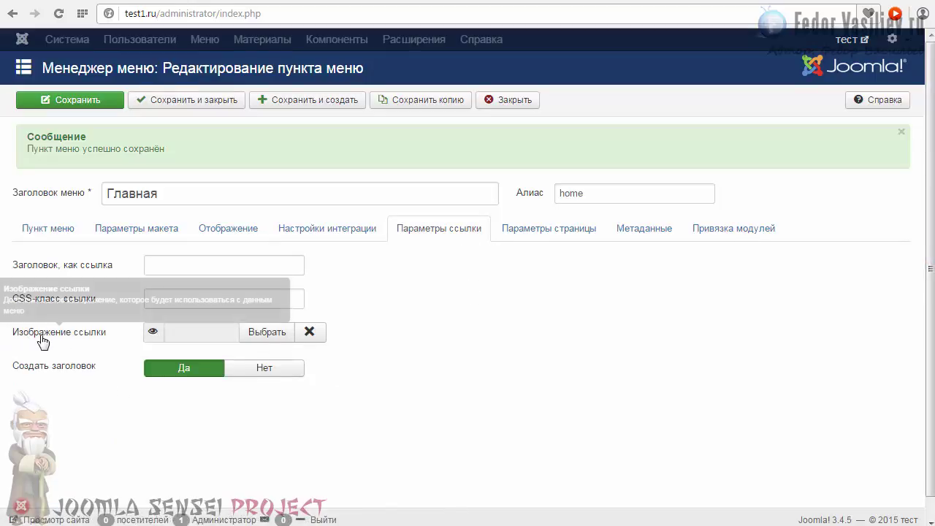
Upload dty.jpg, insert it as the Изображение ссылки link image, and save the Главная item
{"action": "mouse_move", "coordinate": [42, 337]}
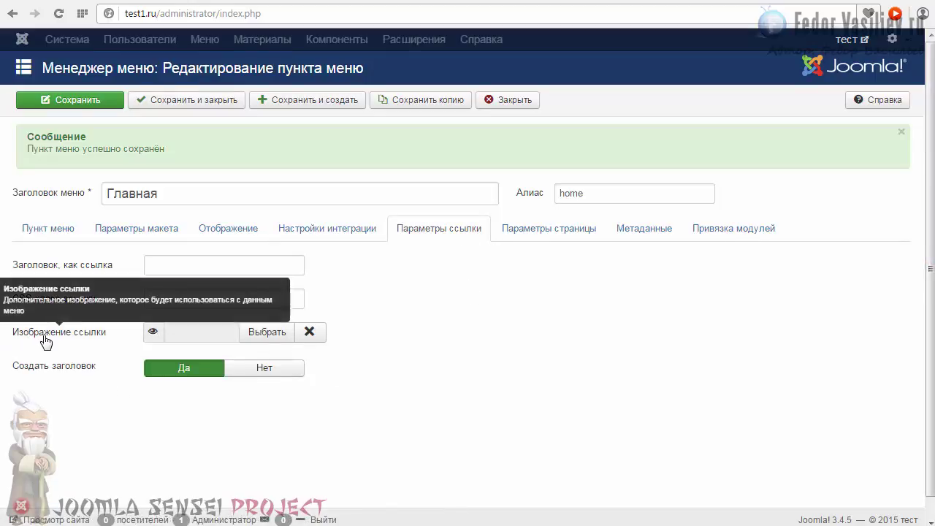
{"action": "left_click", "coordinate": [263, 330]}
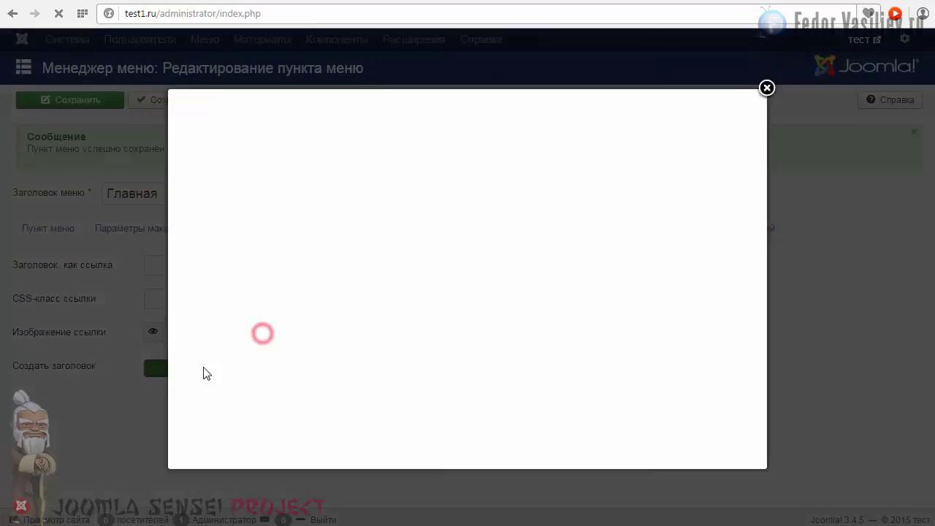
{"action": "left_click", "coordinate": [196, 75]}
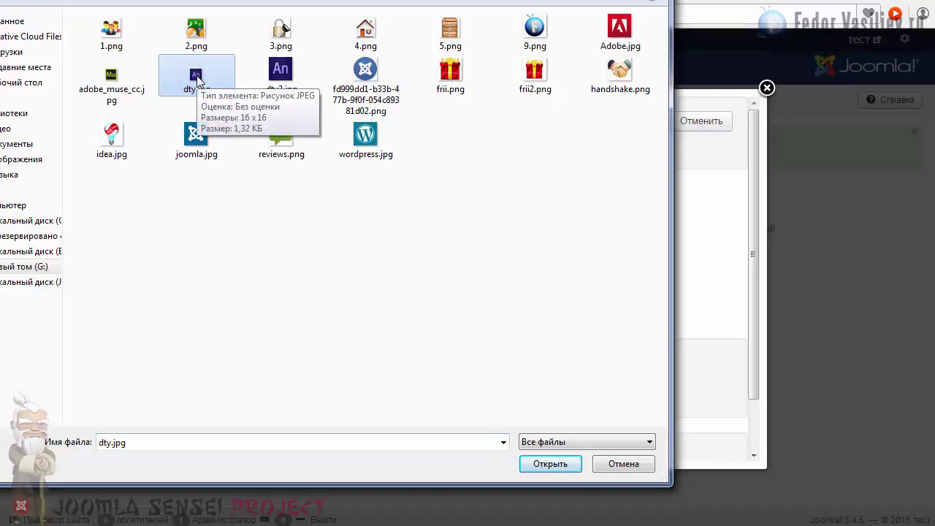
{"action": "left_click", "coordinate": [551, 464]}
{"action": "left_click", "coordinate": [523, 456]}
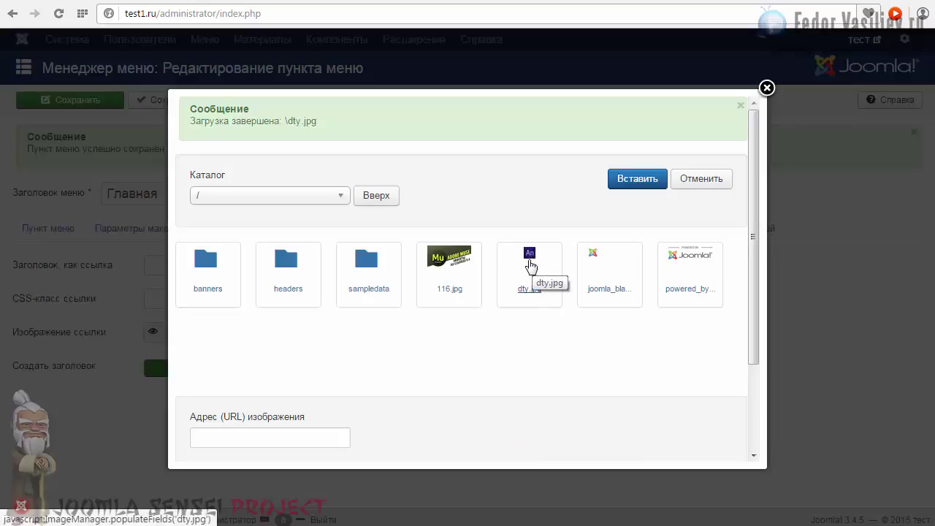
{"action": "left_click", "coordinate": [533, 261]}
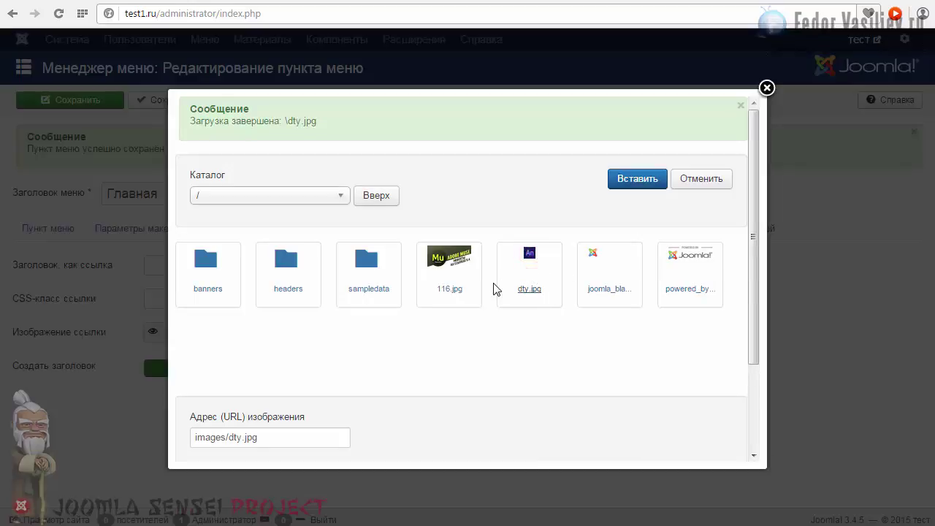
{"action": "left_click", "coordinate": [633, 178]}
{"action": "left_click", "coordinate": [100, 101]}
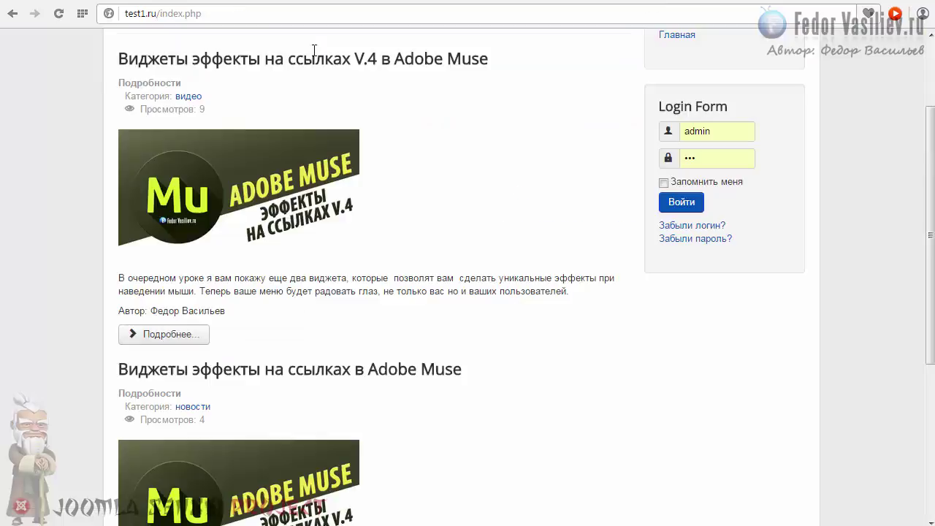
Reload the front-end home page to check the Главная menu entry's image icon
{"action": "left_click", "coordinate": [65, 17]}
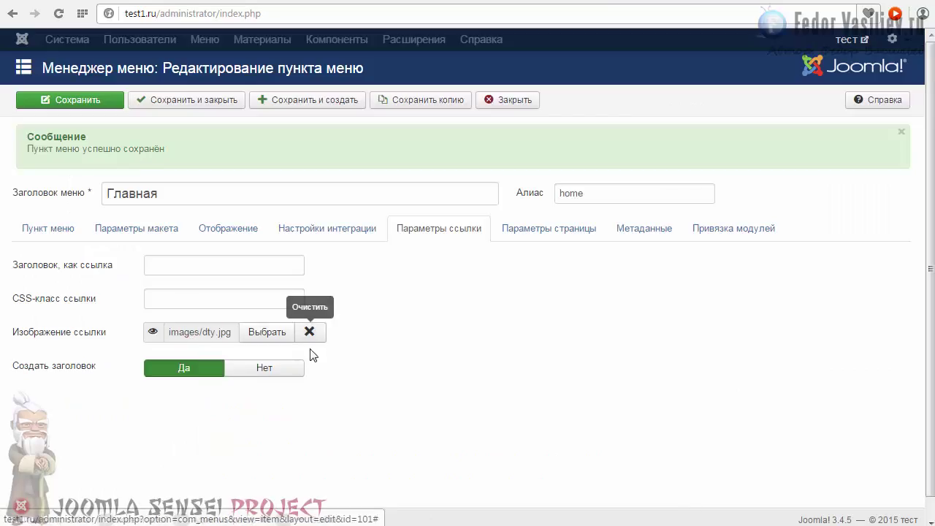
Clear the Главная item's link image, save it, and highlight the Главная heading on the live site
{"action": "left_click", "coordinate": [309, 333]}
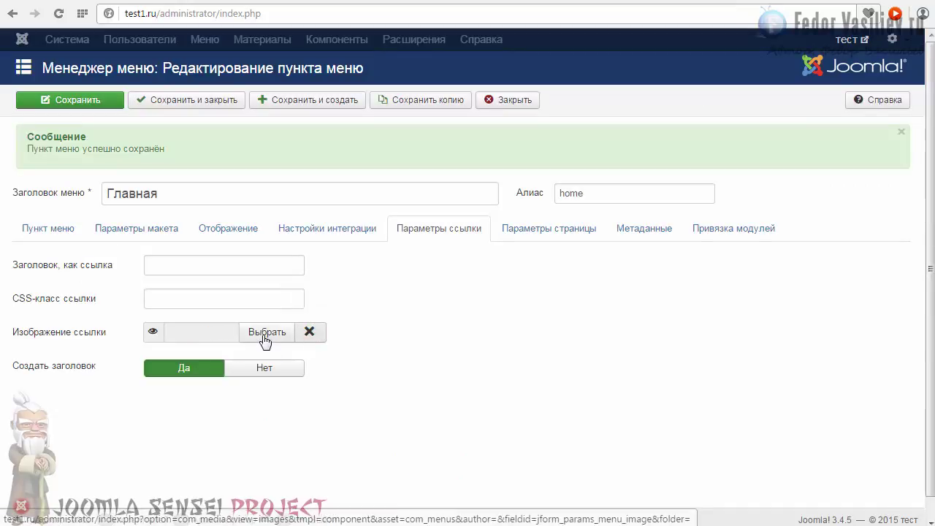
{"action": "left_click", "coordinate": [102, 104]}
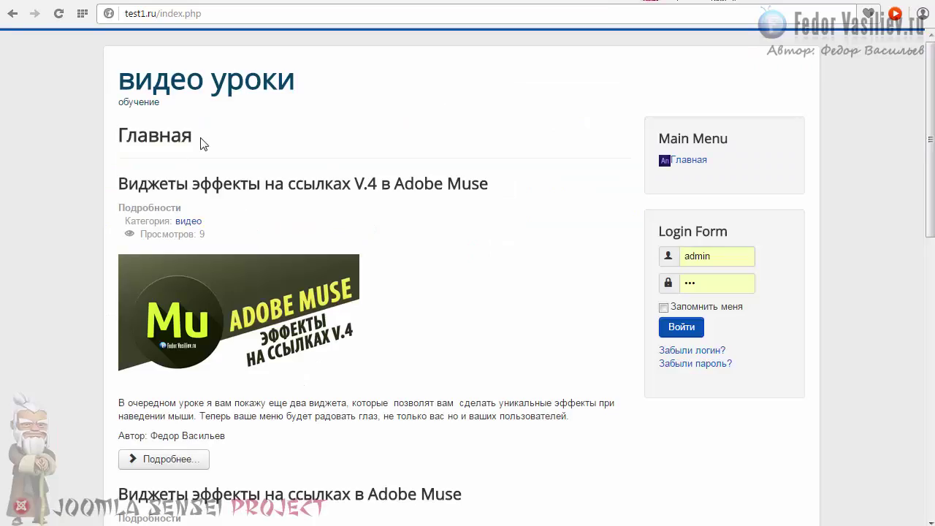
{"action": "left_click_drag", "start_coordinate": [202, 143], "coordinate": [109, 143]}
{"action": "left_click_drag", "start_coordinate": [202, 145], "coordinate": [124, 140]}
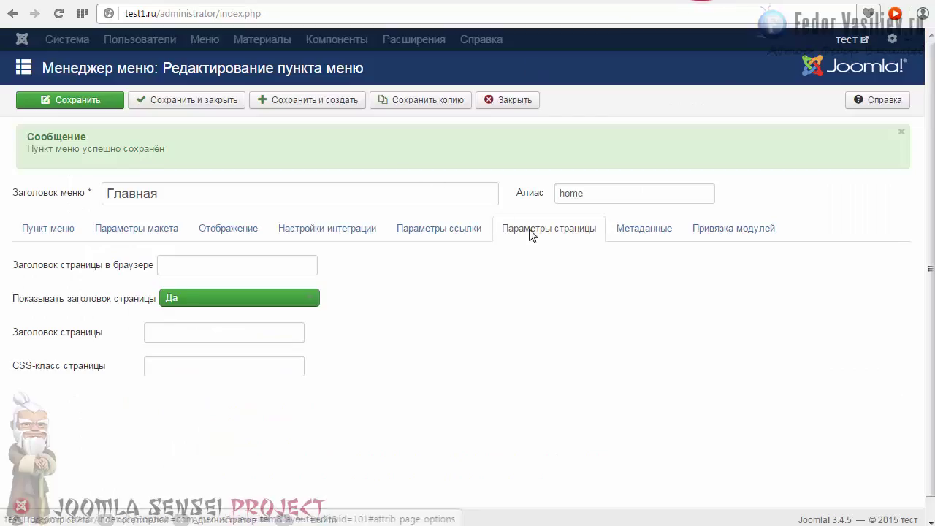
Set Показывать заголовок страницы to Нет under Параметры страницы and save the Главная item
{"action": "left_click", "coordinate": [526, 235]}
{"action": "mouse_move", "coordinate": [34, 312]}
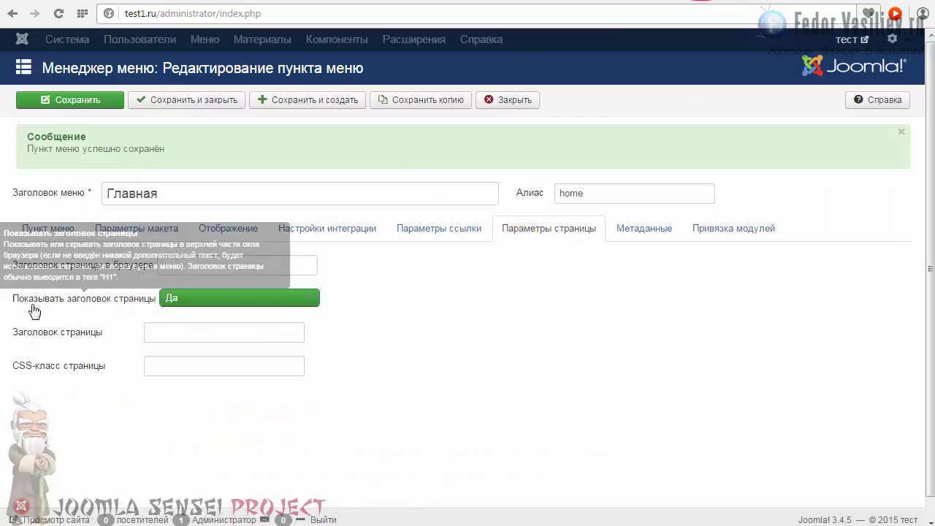
{"action": "left_click", "coordinate": [183, 300]}
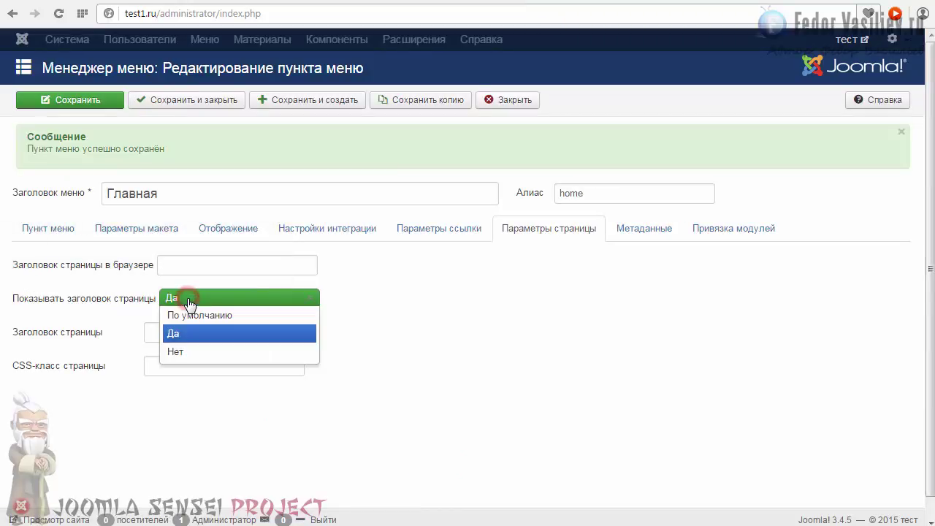
{"action": "left_click", "coordinate": [180, 354]}
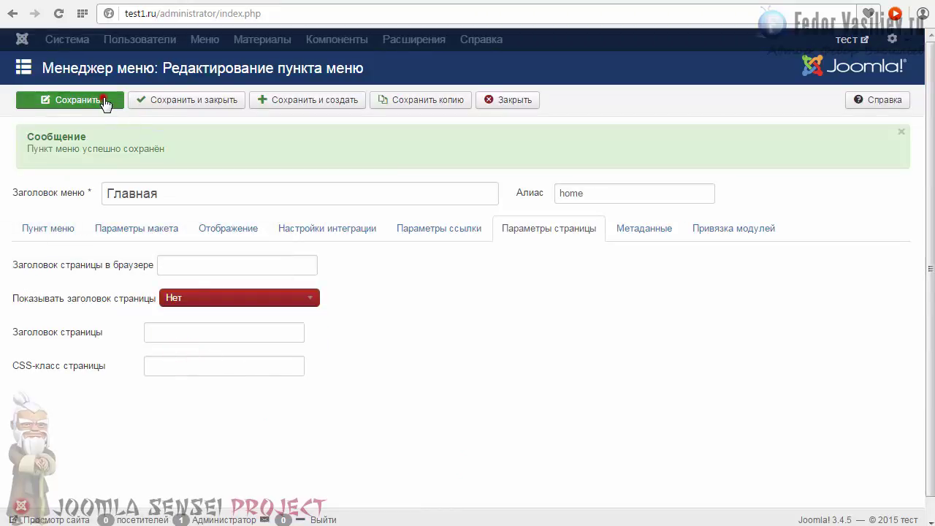
{"action": "left_click", "coordinate": [46, 100]}
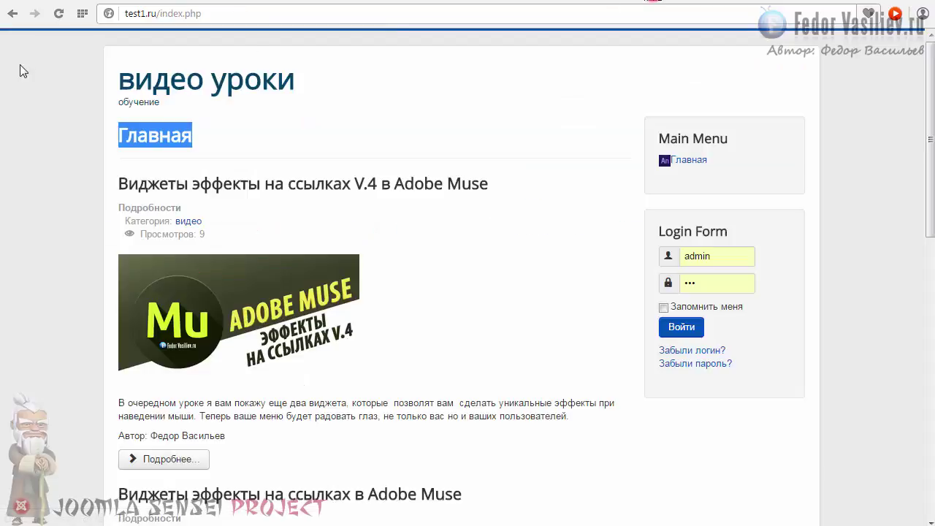
Reload the front page to confirm the Главная heading is gone, then view the Метаданные settings
{"action": "left_click", "coordinate": [60, 13]}
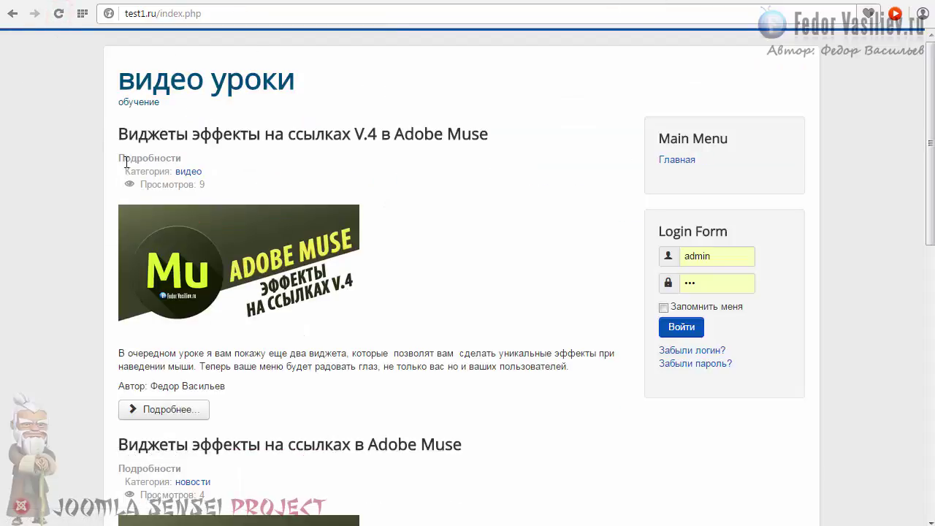
{"action": "scroll", "coordinate": [176, 155], "scroll_direction": "down", "scroll_amount": 9}
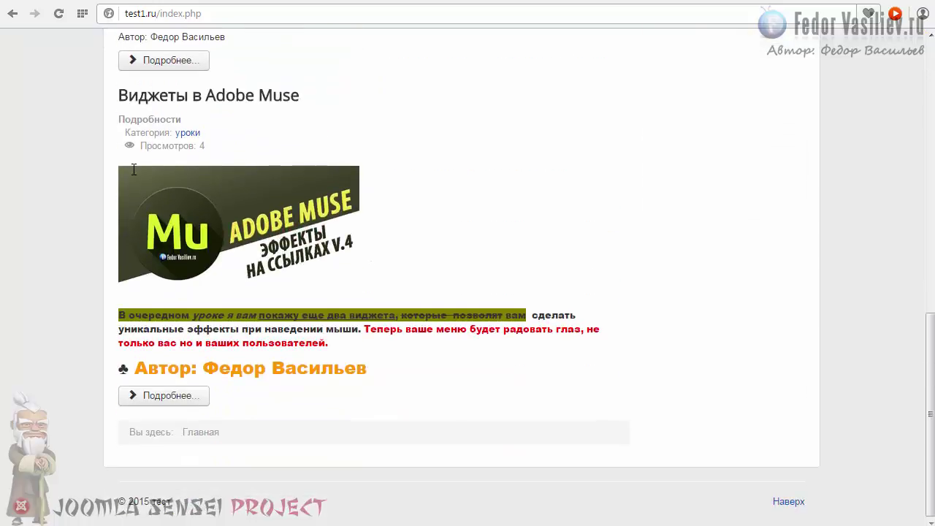
{"action": "scroll", "coordinate": [134, 170], "scroll_direction": "up", "scroll_amount": 7}
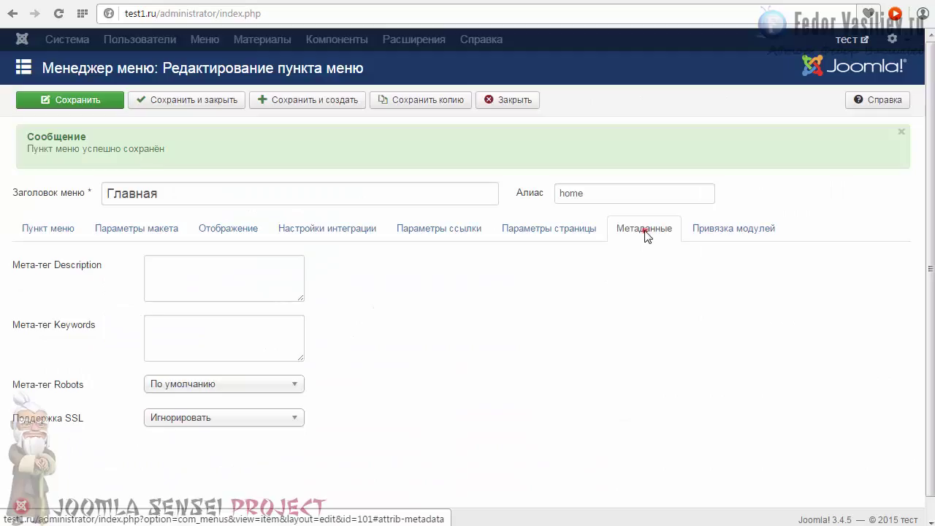
{"action": "left_click", "coordinate": [646, 230]}
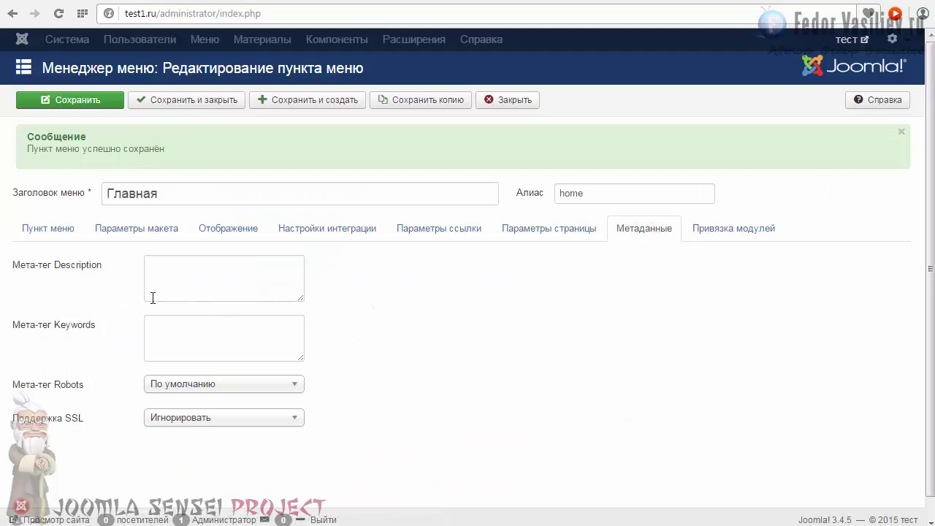
{"action": "left_click", "coordinate": [192, 281]}
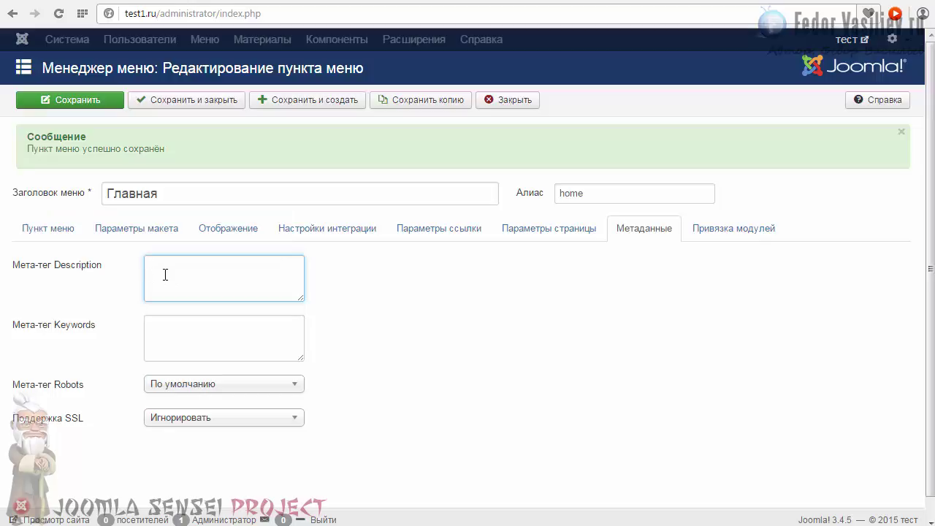
{"action": "mouse_move", "coordinate": [42, 334]}
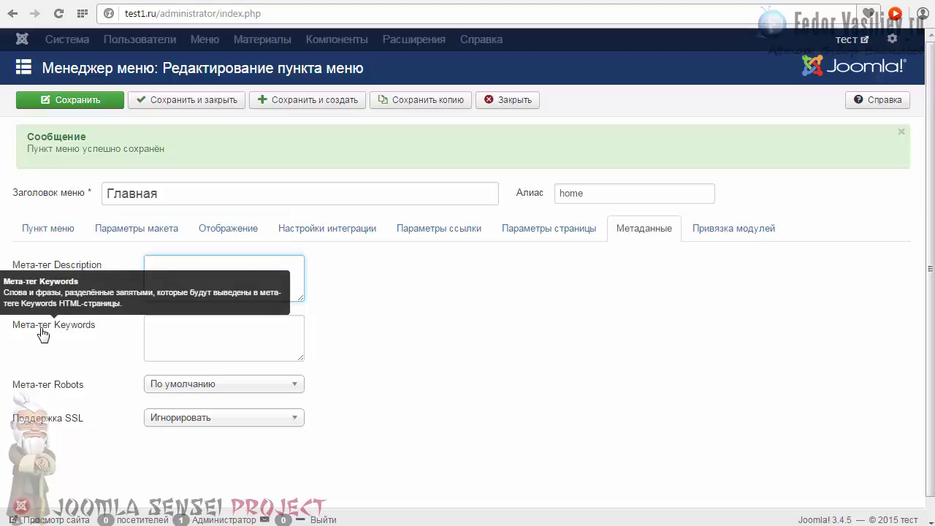
{"action": "left_click", "coordinate": [202, 337]}
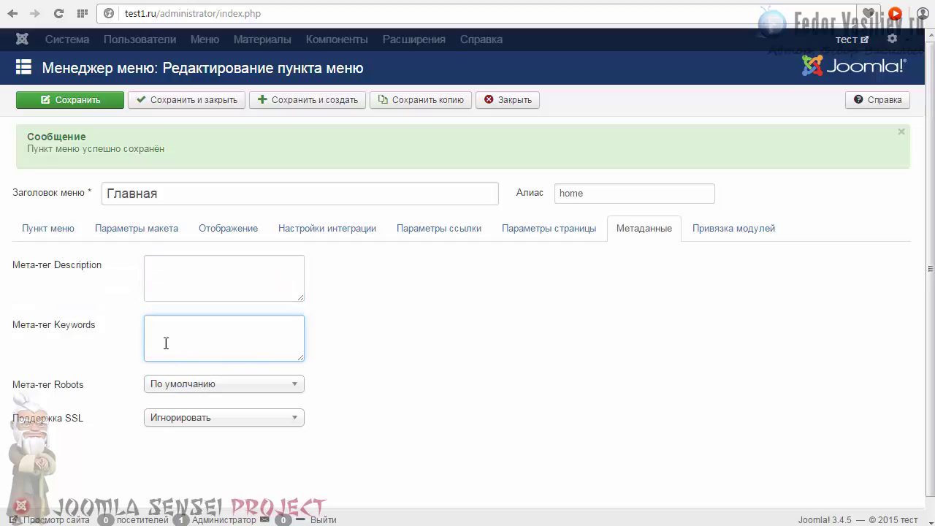
Review the Параметры страницы, Параметры ссылки, Настройки интеграции, Отображение and Параметры макета tabs, ending on Пункт меню
{"action": "left_click", "coordinate": [584, 249]}
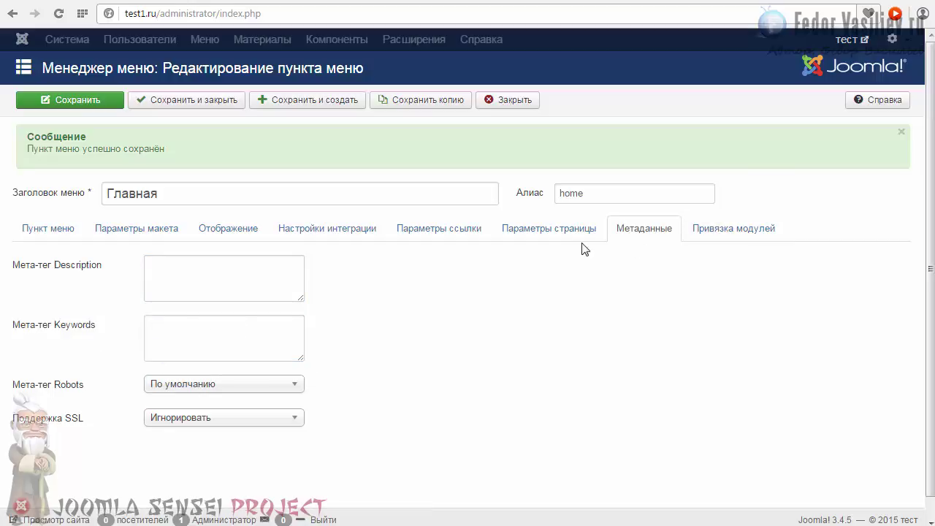
{"action": "left_click", "coordinate": [561, 231]}
{"action": "left_click", "coordinate": [453, 231]}
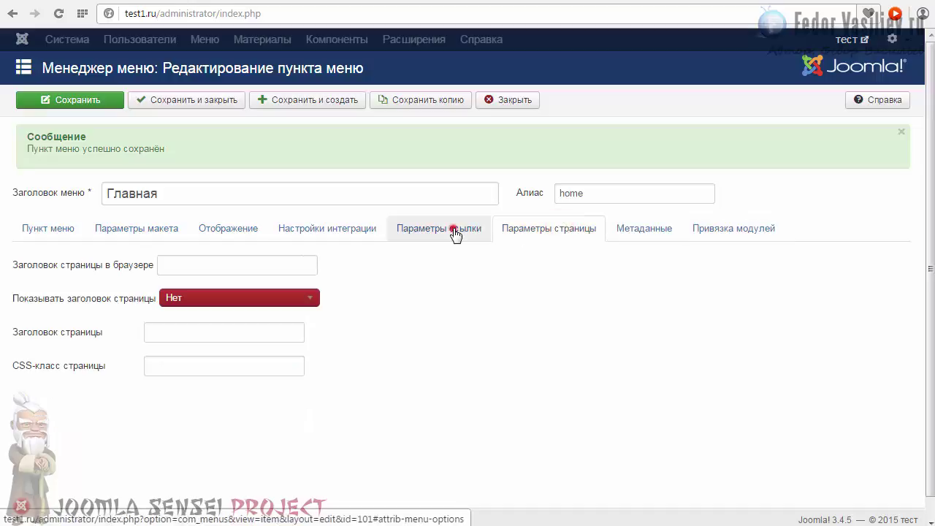
{"action": "left_click", "coordinate": [348, 229]}
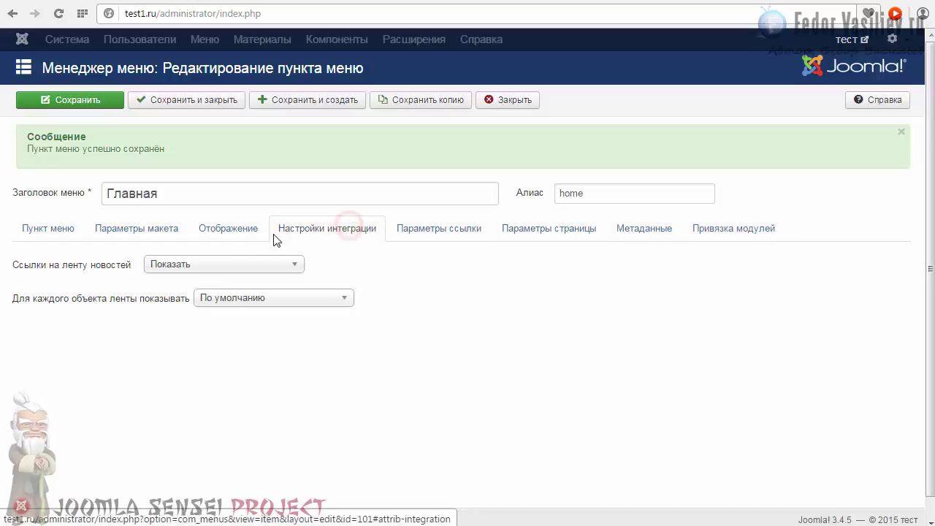
{"action": "left_click", "coordinate": [245, 232]}
{"action": "left_click", "coordinate": [149, 232]}
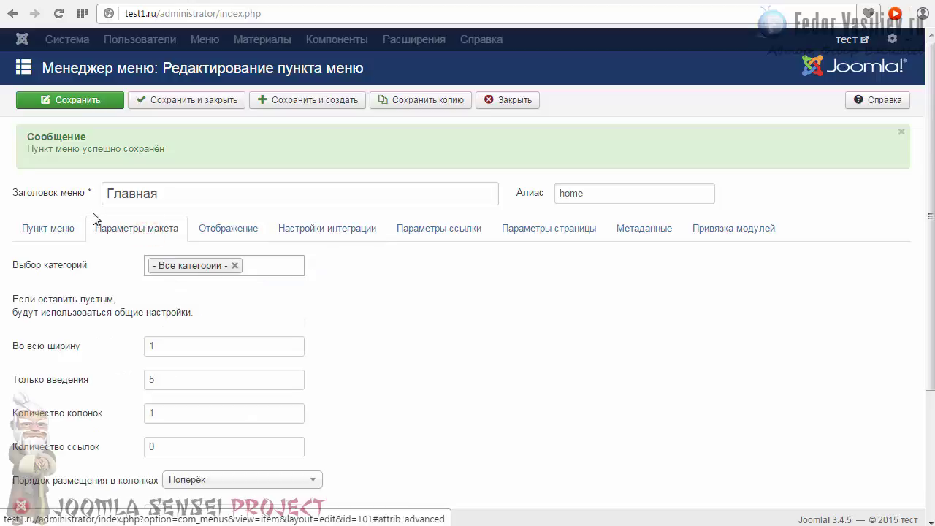
{"action": "scroll", "coordinate": [229, 246], "scroll_direction": "down", "scroll_amount": 1}
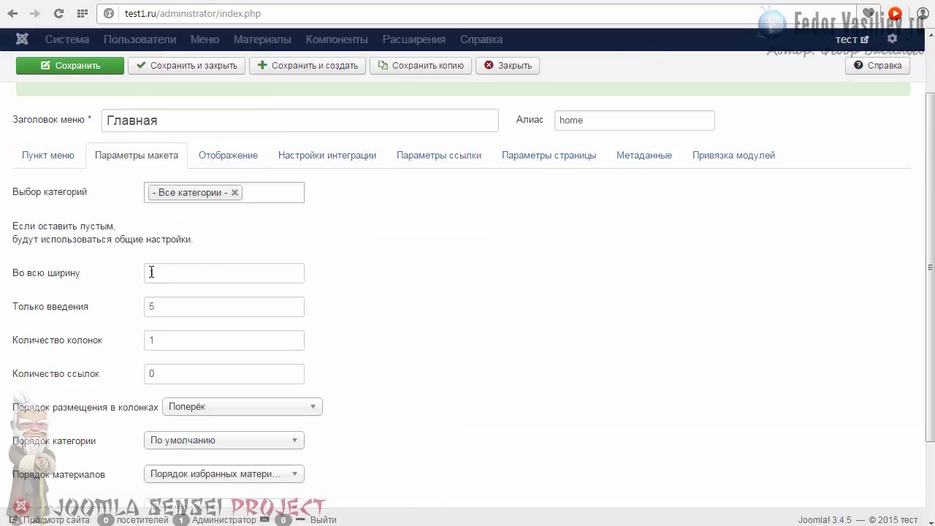
{"action": "scroll", "coordinate": [146, 272], "scroll_direction": "down", "scroll_amount": 2}
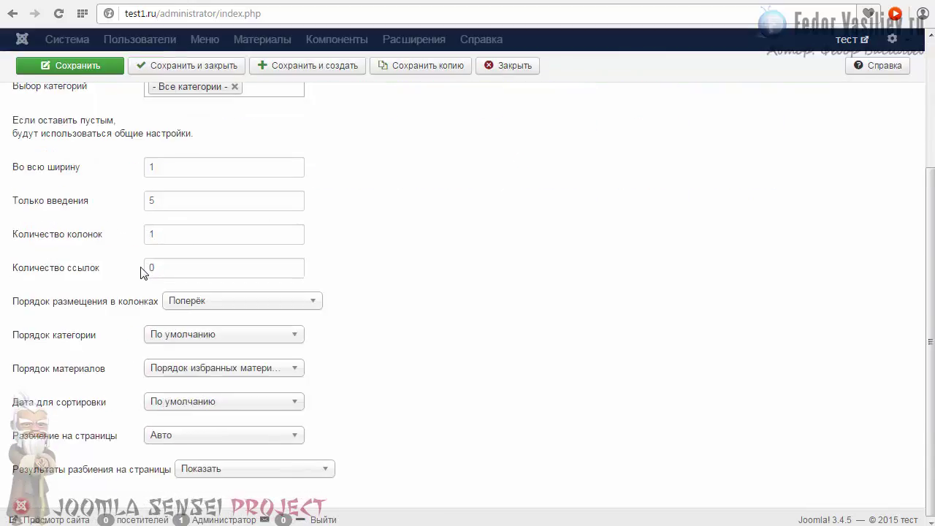
{"action": "scroll", "coordinate": [142, 272], "scroll_direction": "up", "scroll_amount": 3}
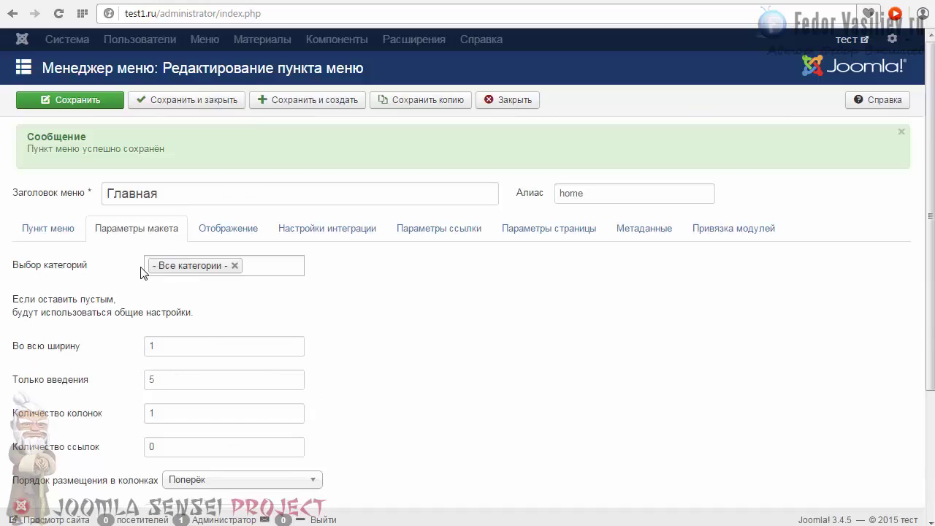
{"action": "left_click", "coordinate": [56, 234]}
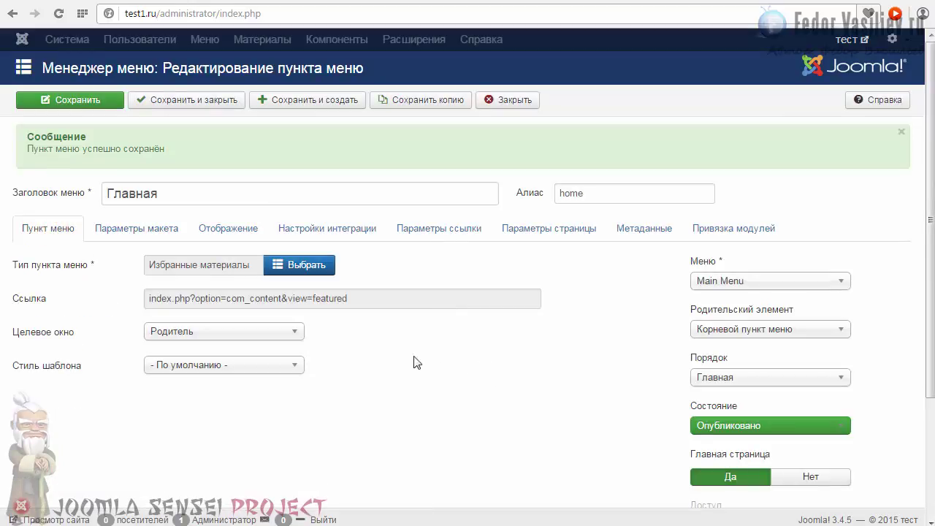